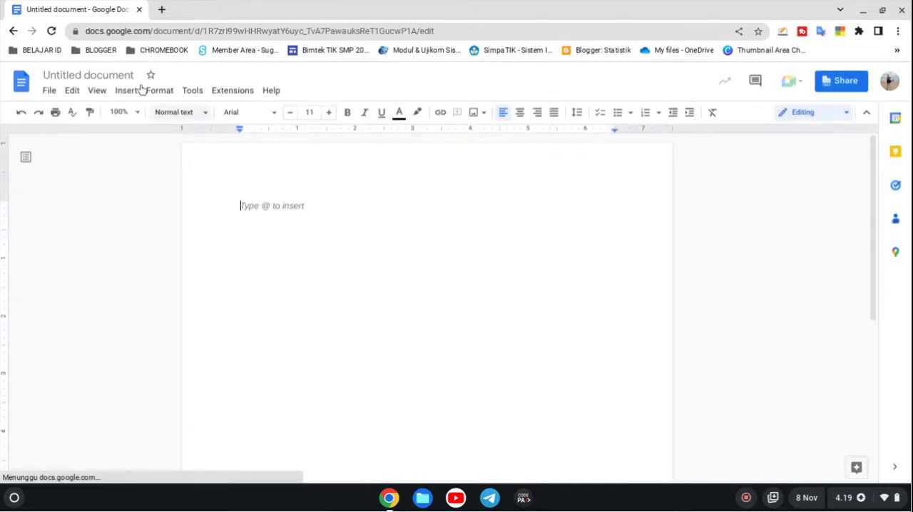
Step: Rename the untitled document as Modul TIK
left_click(132, 75)
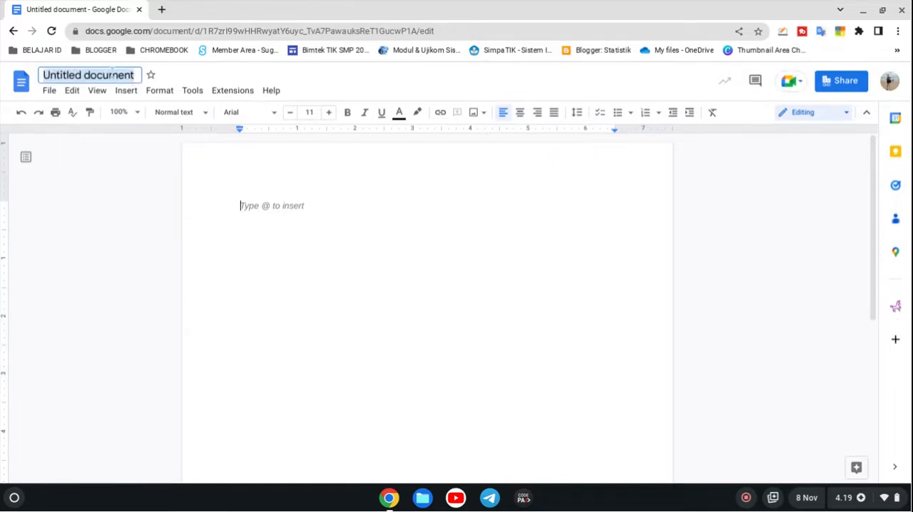
type("Materi")
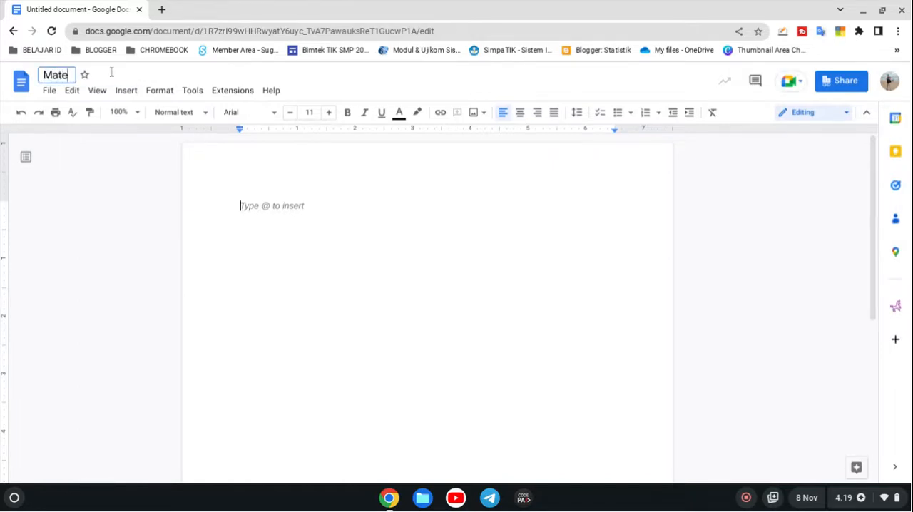
key("BackSpace")
key("BackSpace")
key("BackSpace")
key("BackSpace")
key("BackSpace")
key("BackSpace")
type("odul TIK")
left_click(265, 197)
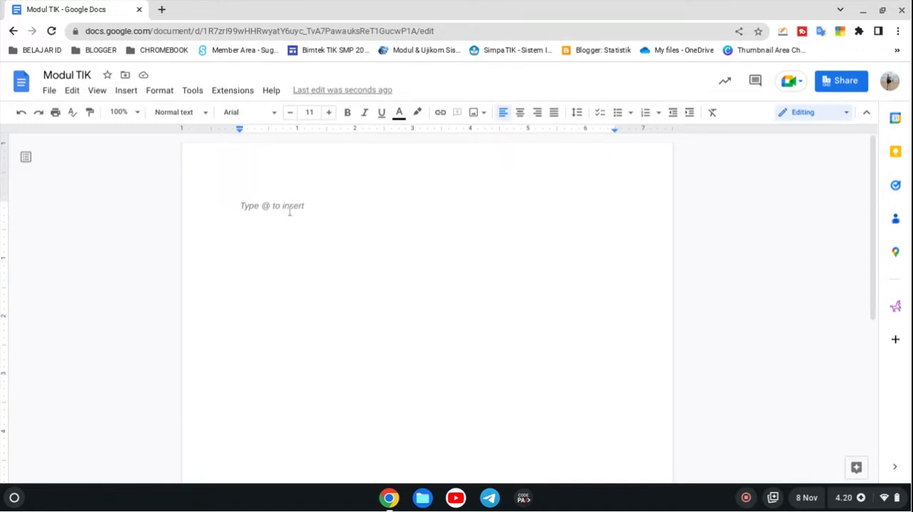
Step: Enter the centred title "Modul TIK SMP Nurul Ihsan Banjaran" on the first line of the document
left_click(520, 112)
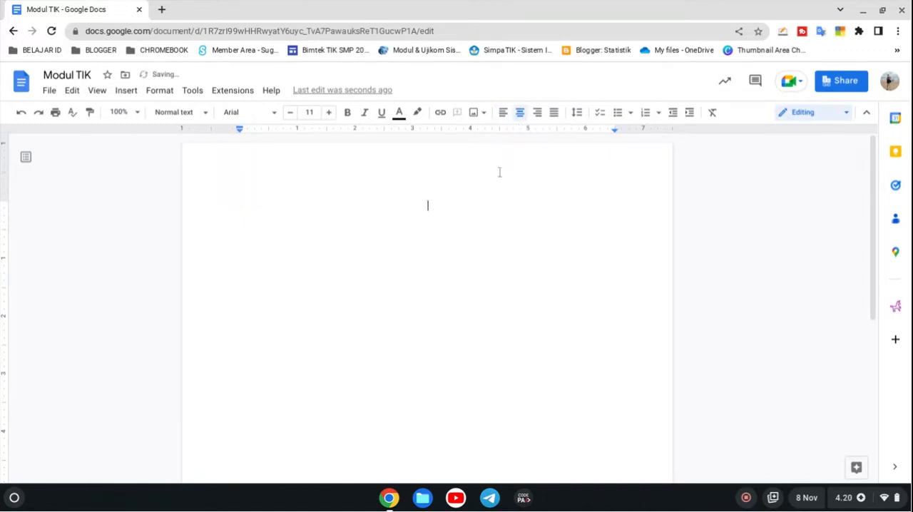
type("Modul")
left_click(137, 117)
left_click(127, 258)
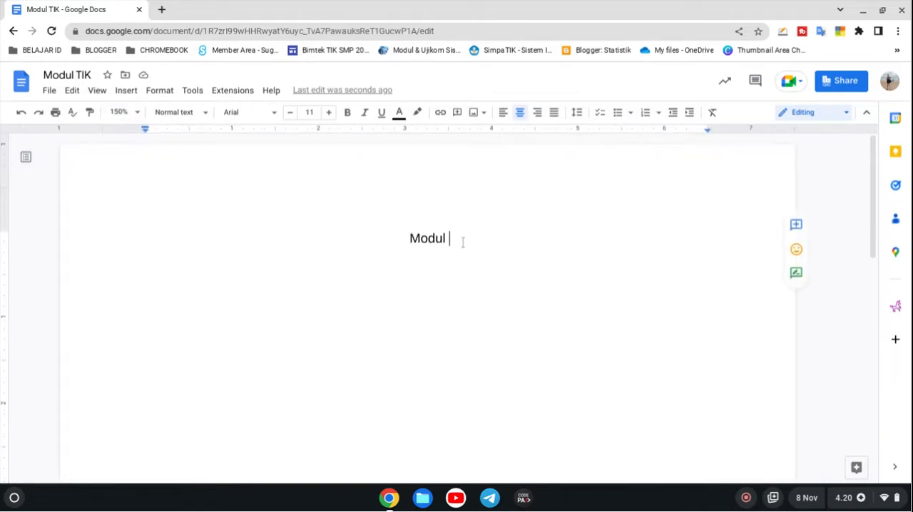
type("TIK")
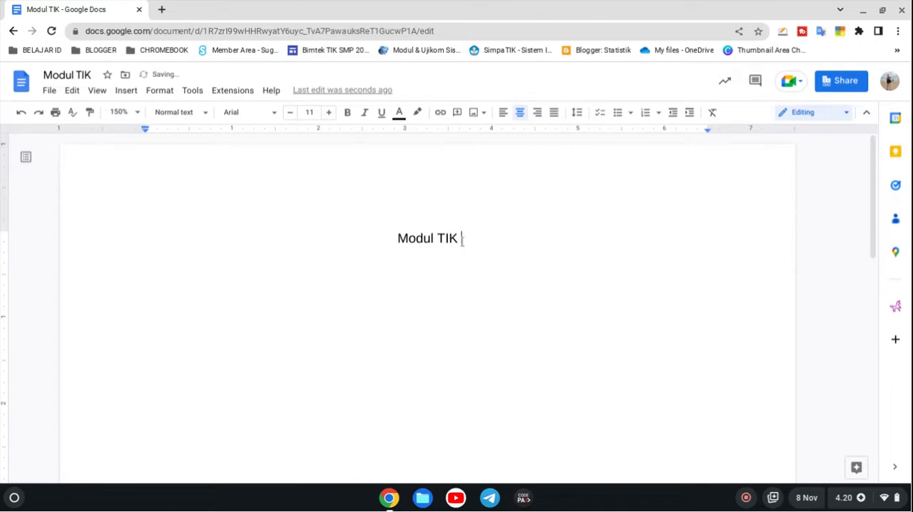
type(" SMP N")
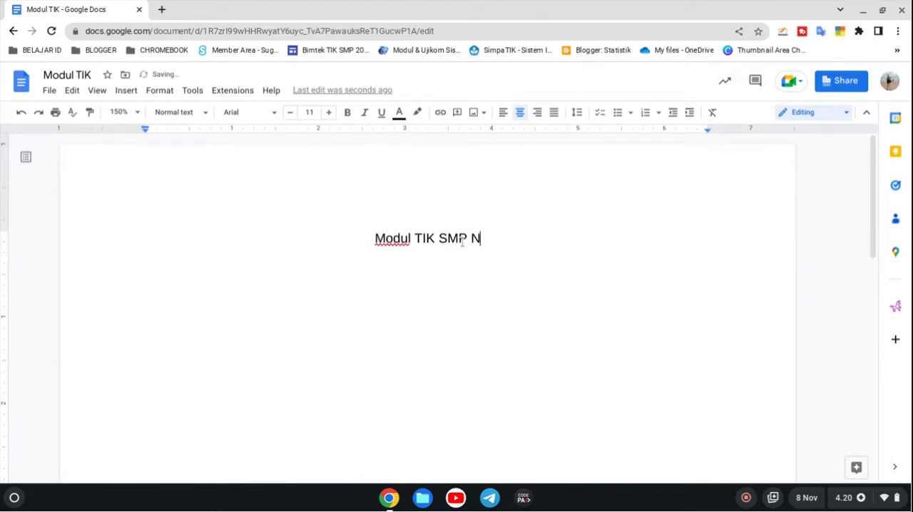
type("urul I")
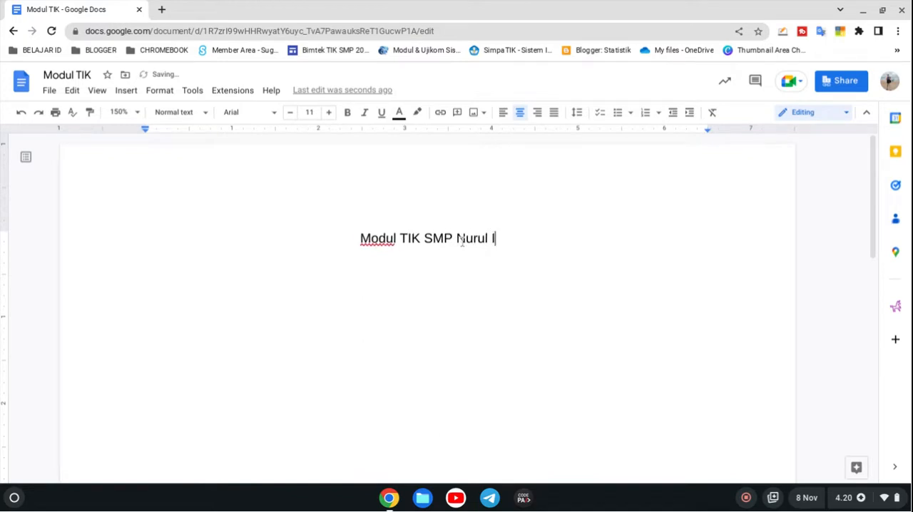
type("hdan")
key("BackSpace")
key("BackSpace")
key("BackSpace")
type("sa")
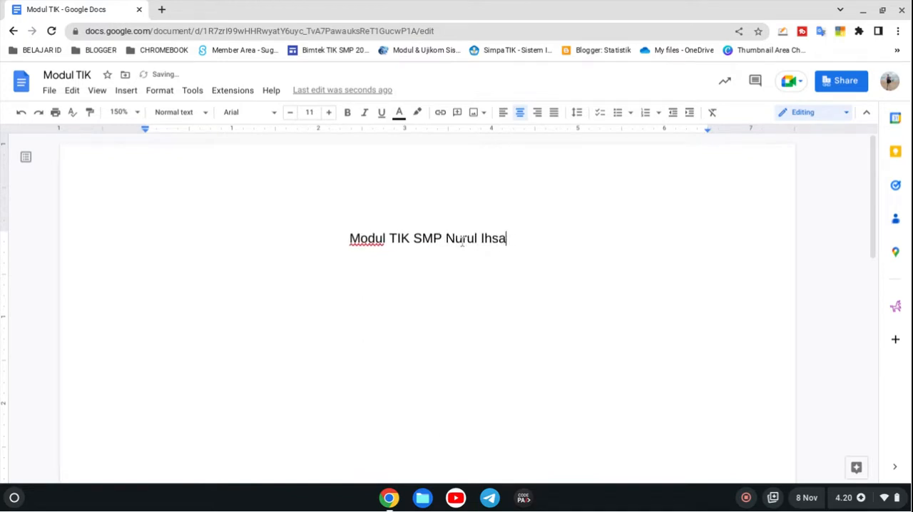
type("n Banjaran")
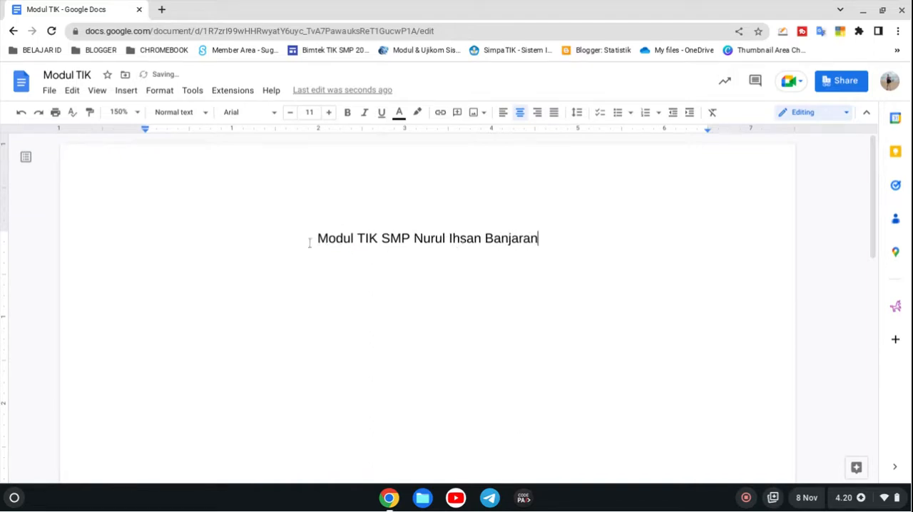
Step: Format the whole title line as bold with a font size of 17
left_click_drag(311, 243, 561, 240)
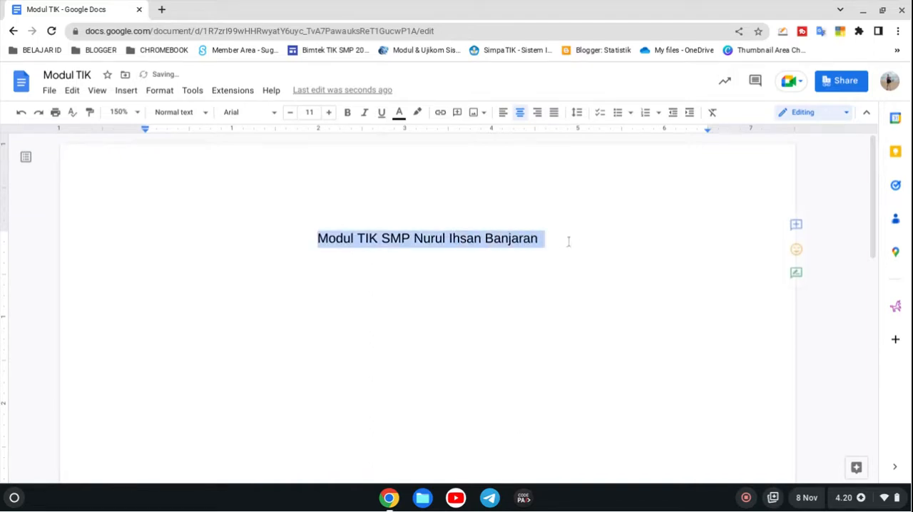
left_click(329, 114)
left_click(329, 114)
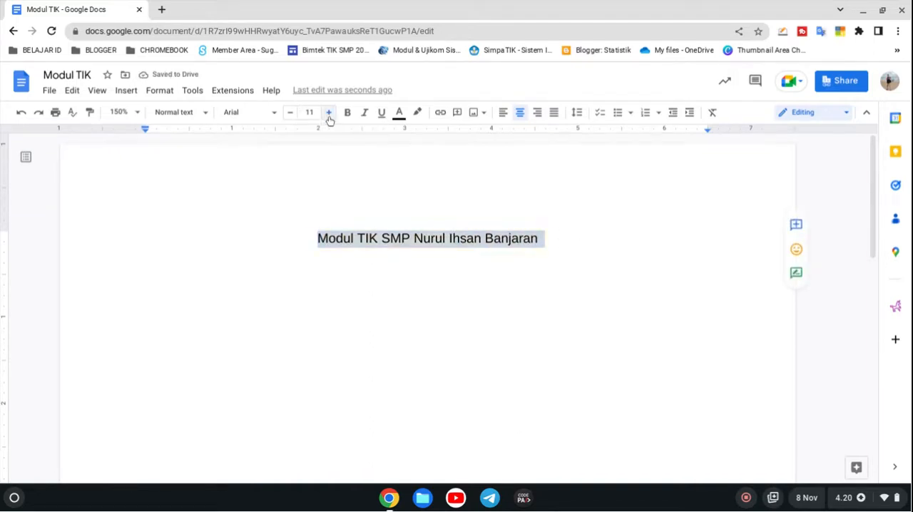
left_click(329, 114)
left_click(329, 115)
left_click(329, 115)
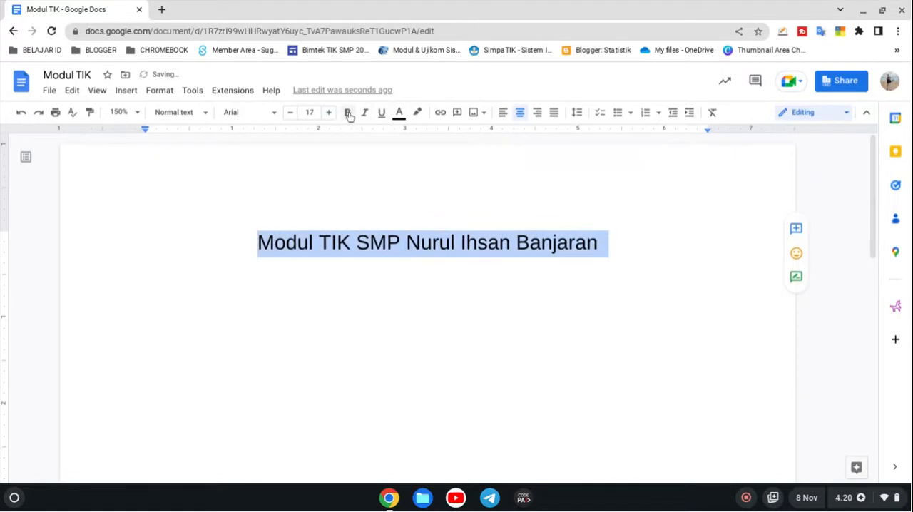
left_click(348, 114)
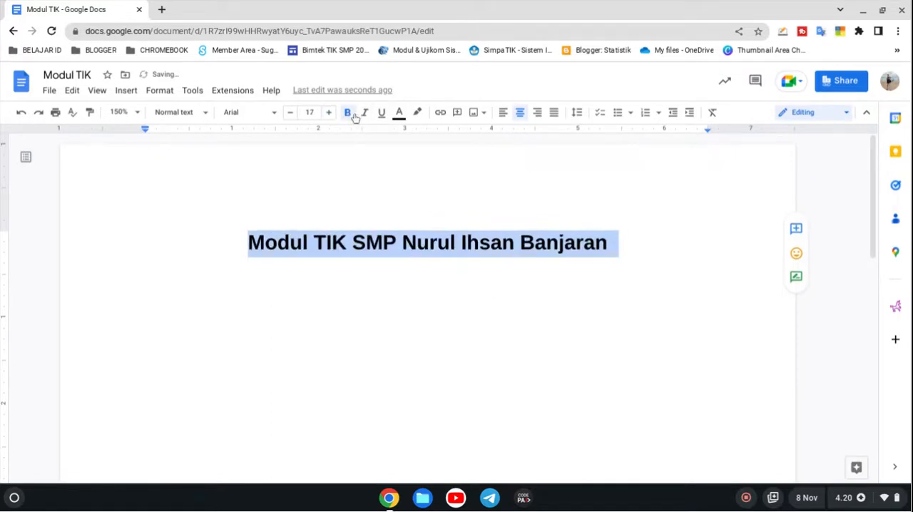
Step: Start a new left-aligned paragraph below the title with non-bold text at font size 12
left_click(628, 249)
key("Return")
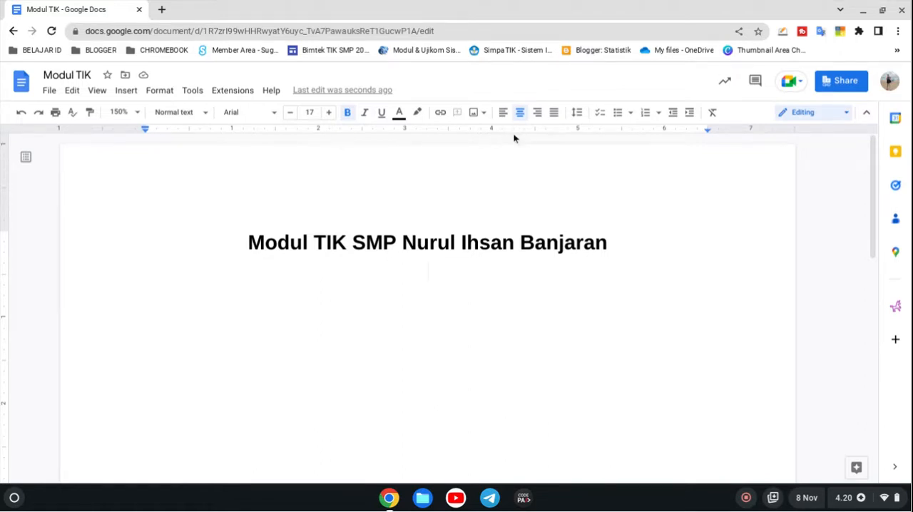
left_click(504, 114)
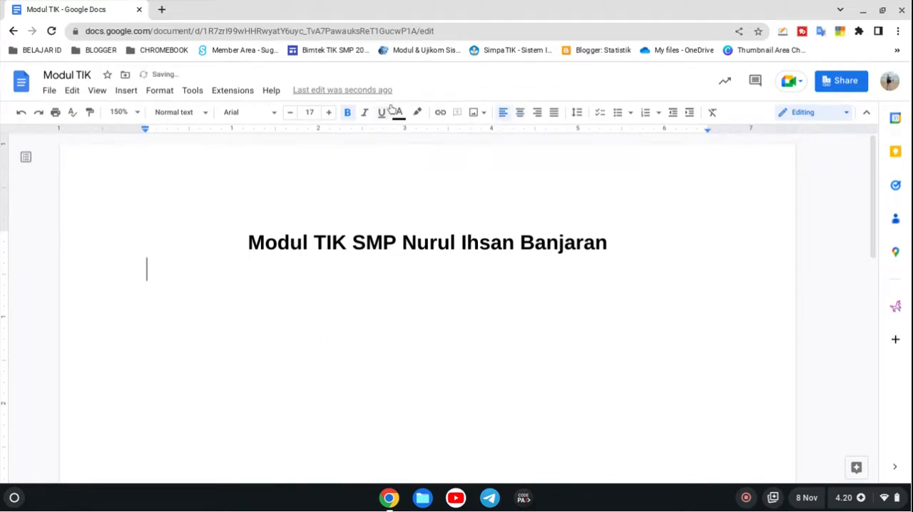
left_click(311, 112)
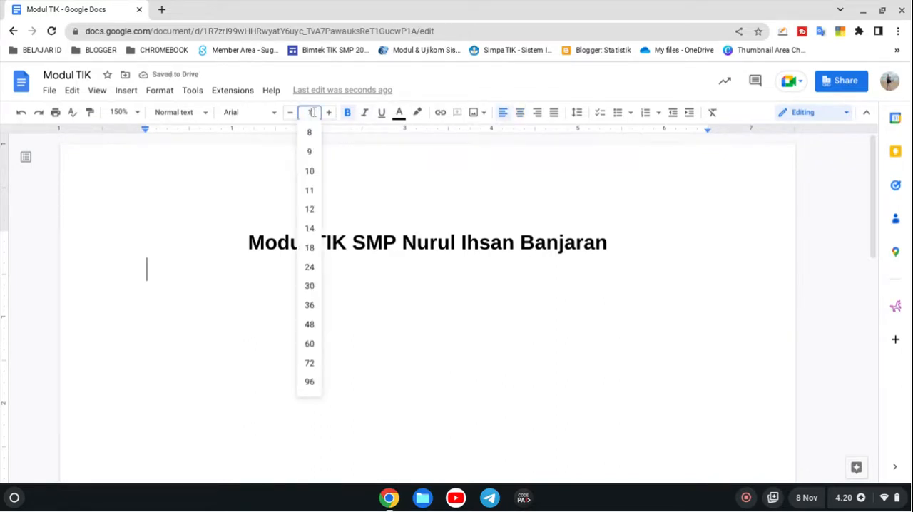
left_click(311, 113)
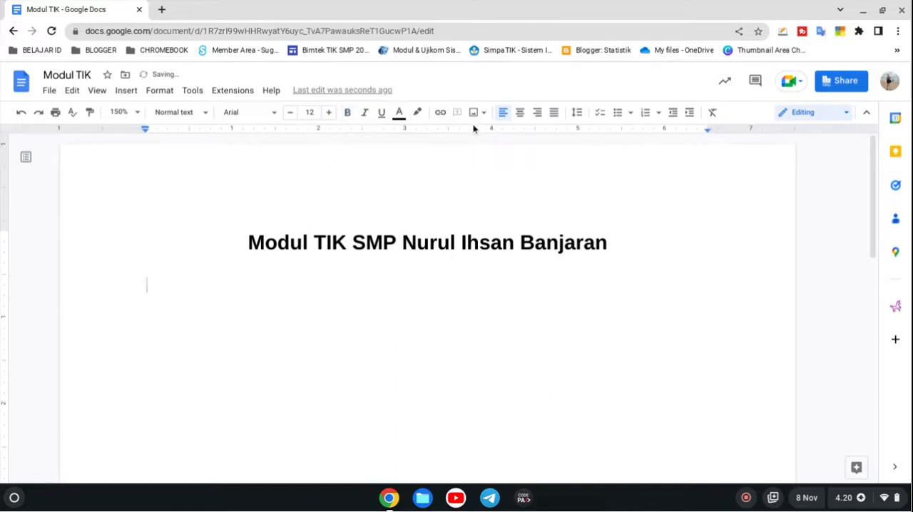
Step: Add the lettered list item "A. Google Doc" below the title, followed by an empty unlettered line
type("A. Mi")
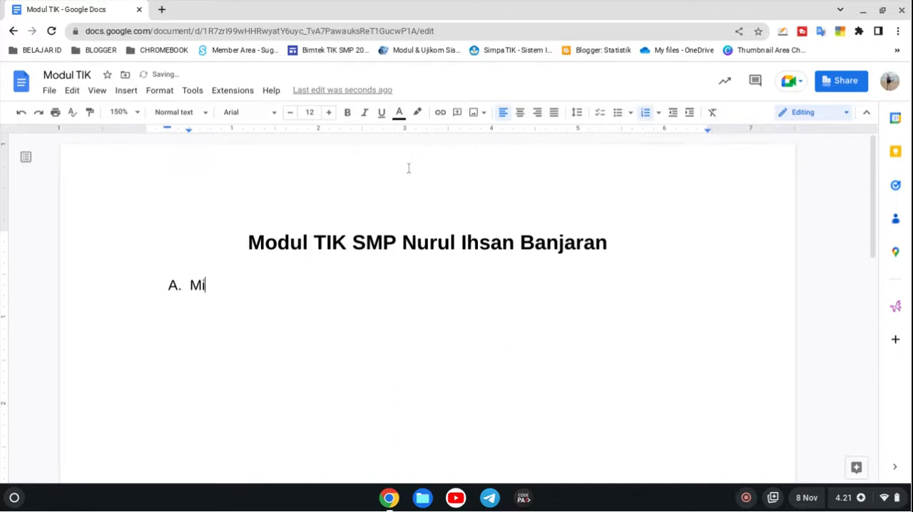
key("BackSpace")
key("BackSpace")
type("Google Doc")
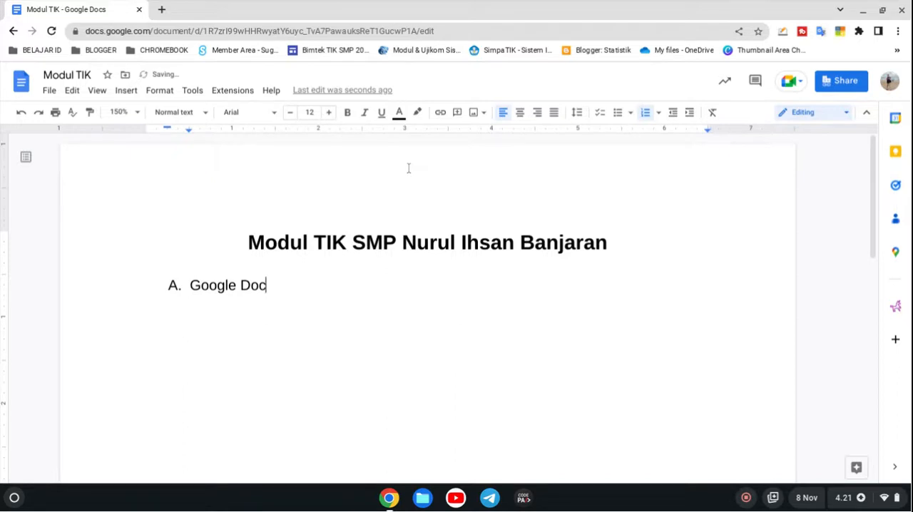
key("Return")
key("BackSpace")
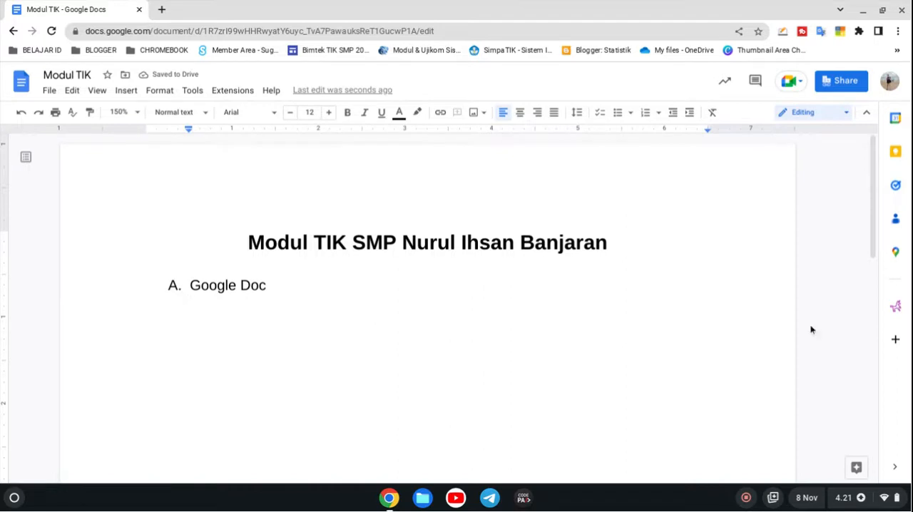
Step: Search the web with the Explore tool for "Google Doc adalah"
left_click(850, 468)
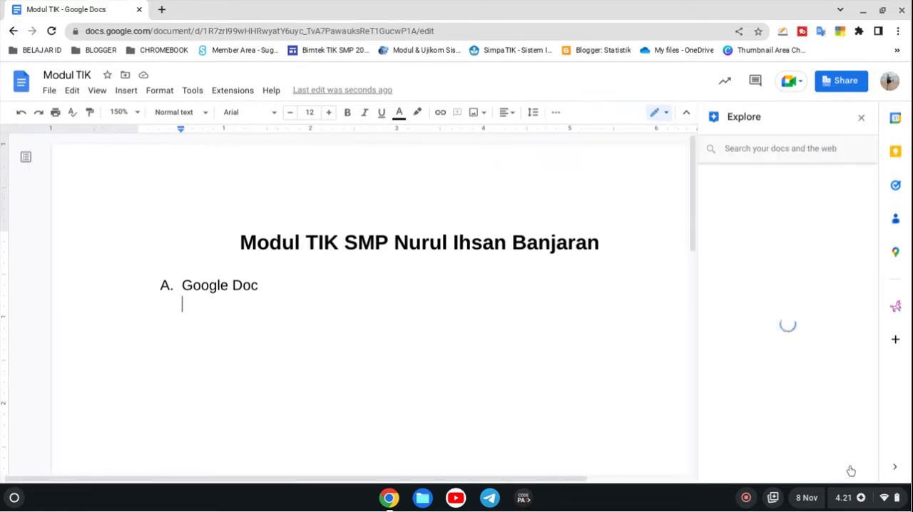
left_click(748, 152)
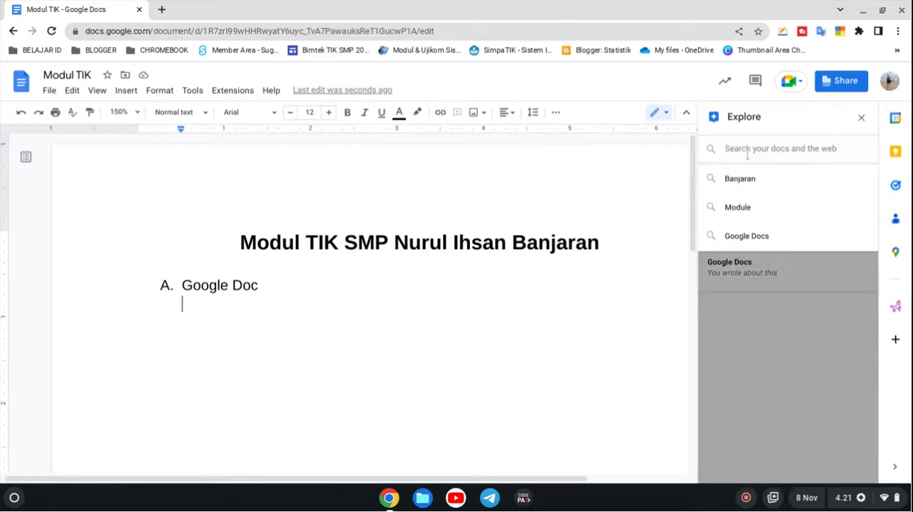
type("Goo")
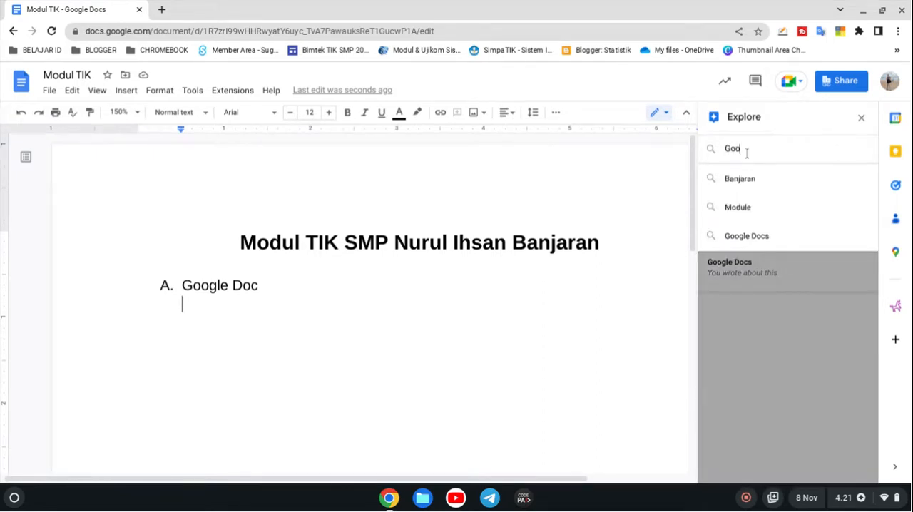
key("Return")
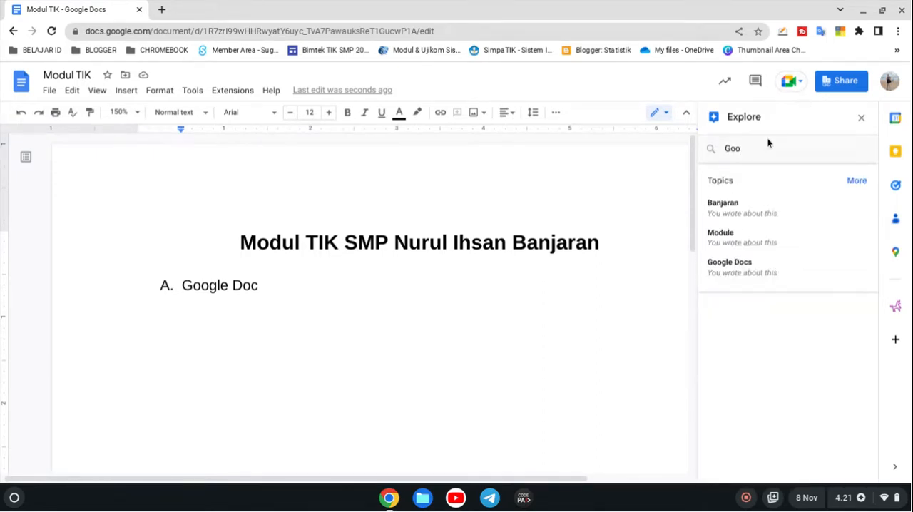
left_click(760, 148)
type("gle")
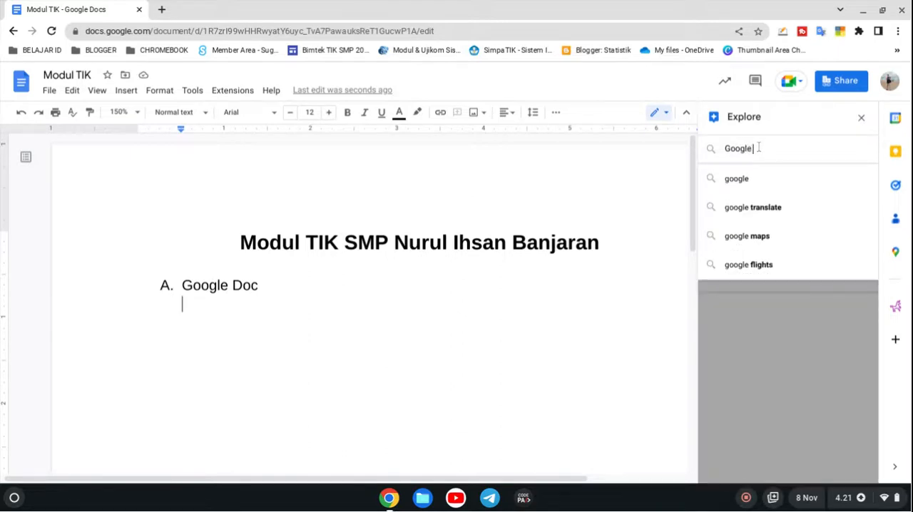
type(" Doc ad")
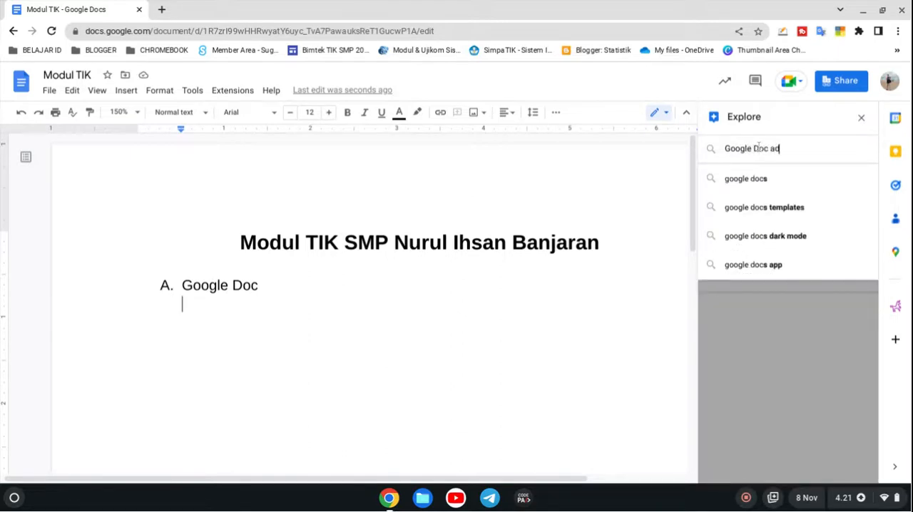
type("alah")
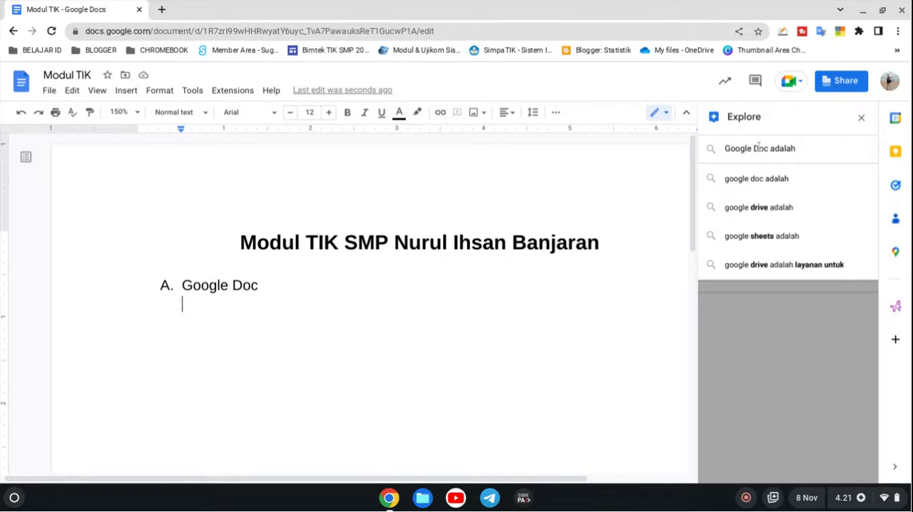
key("Return")
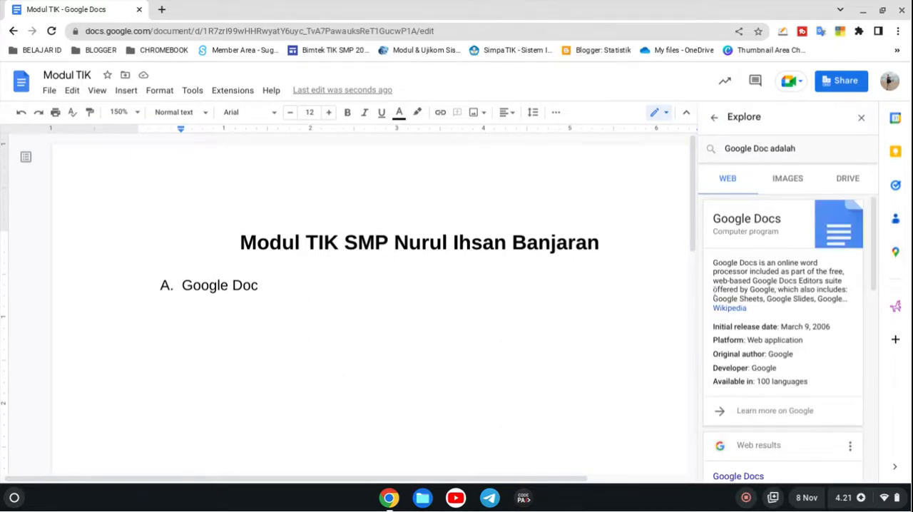
Step: View the page of the search result "Cara menggunakan Google Dokumen - Komputer - Bantuan", return to the document and try citing that result
scroll(731, 306, "down", 4)
scroll(736, 306, "down", 5)
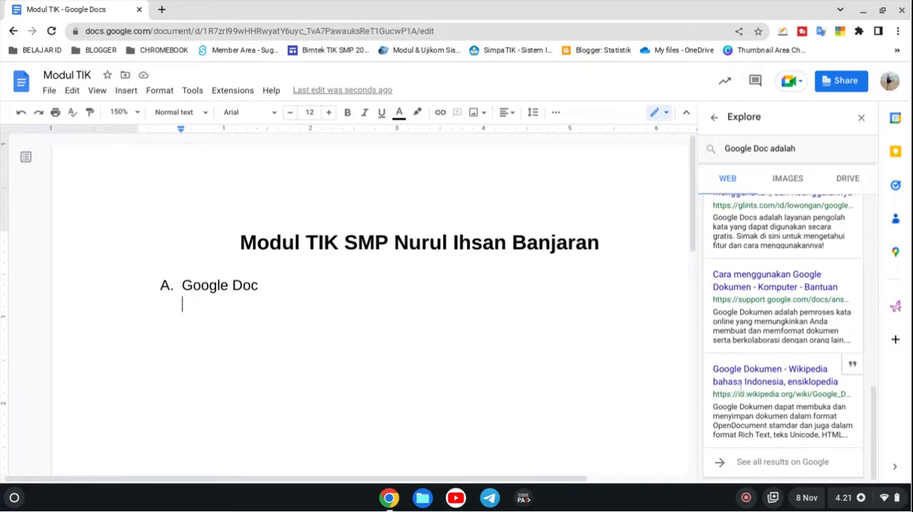
left_click(776, 285)
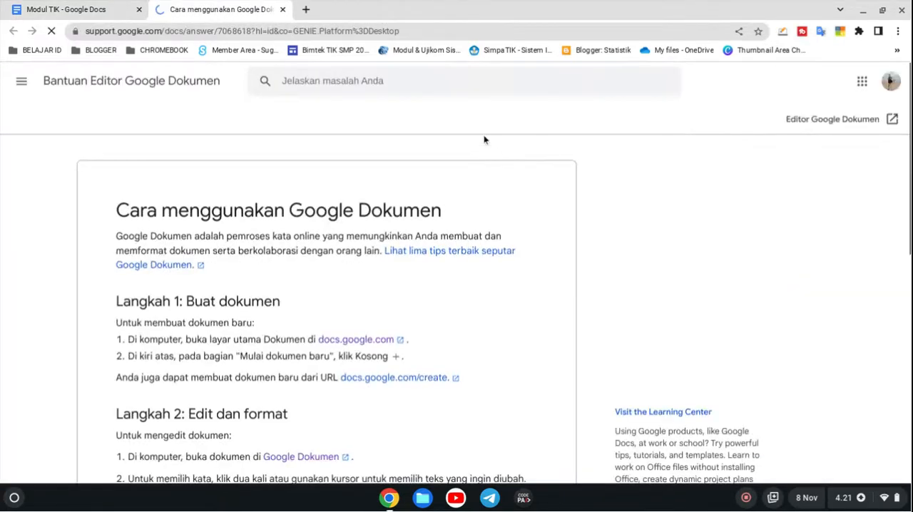
left_click(283, 9)
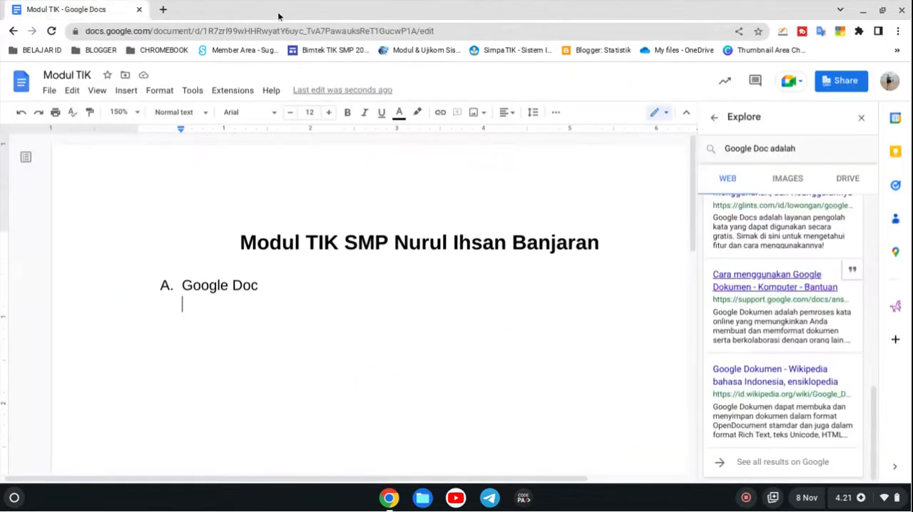
left_click(853, 272)
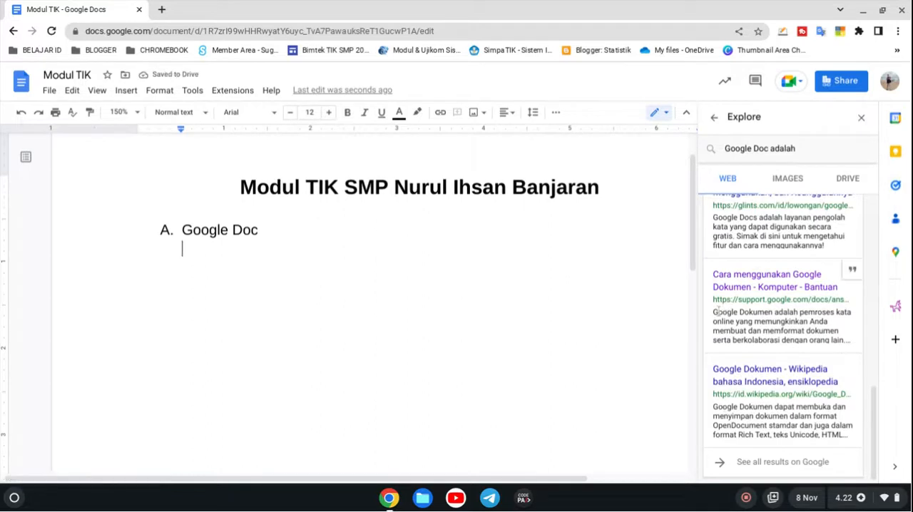
Step: Copy the description of the "Cara menggunakan Google Dokumen" result below "Google Doc" without formatting, add a period and a new line, and close Explore
left_click_drag(715, 312, 408, 281)
key("ctrl+c")
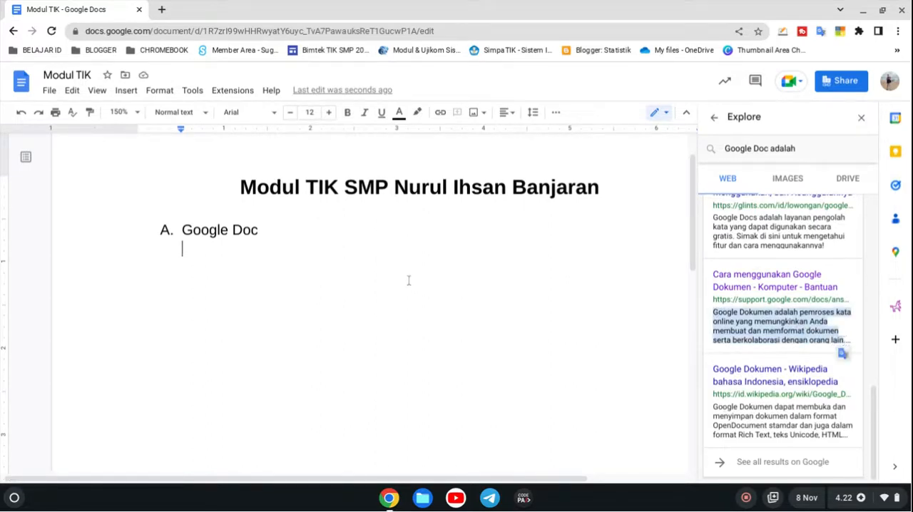
right_click(408, 281)
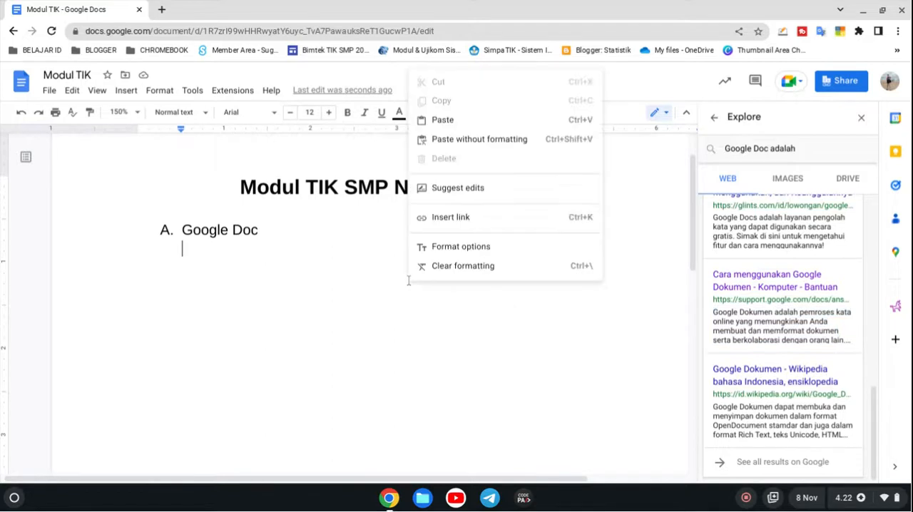
left_click(455, 140)
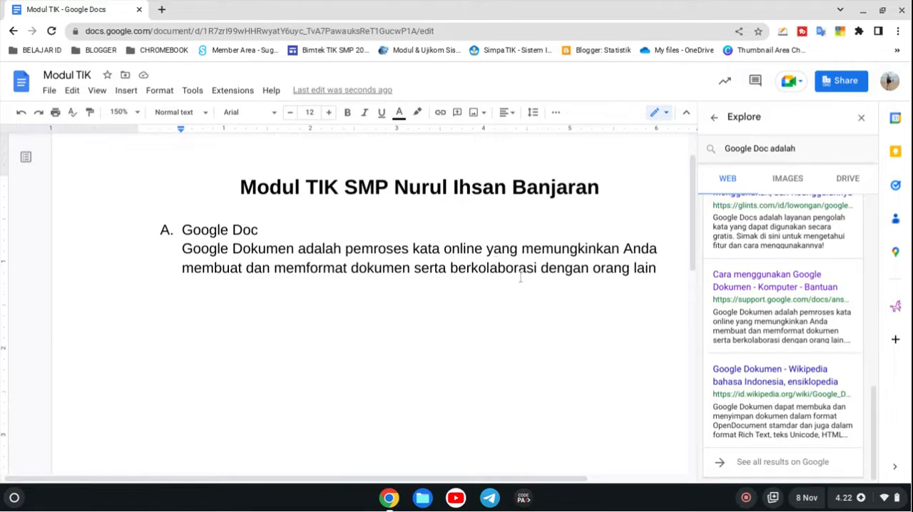
type(".")
key("Return")
left_click(800, 148)
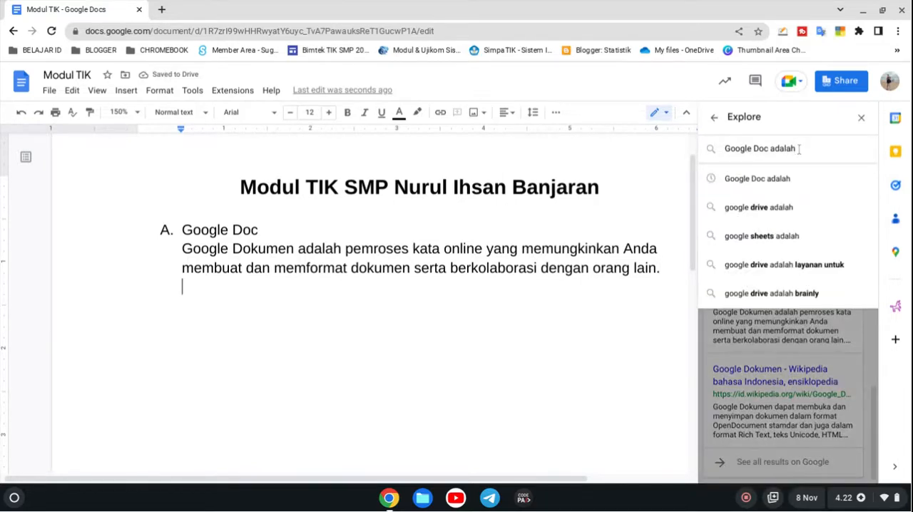
left_click(861, 120)
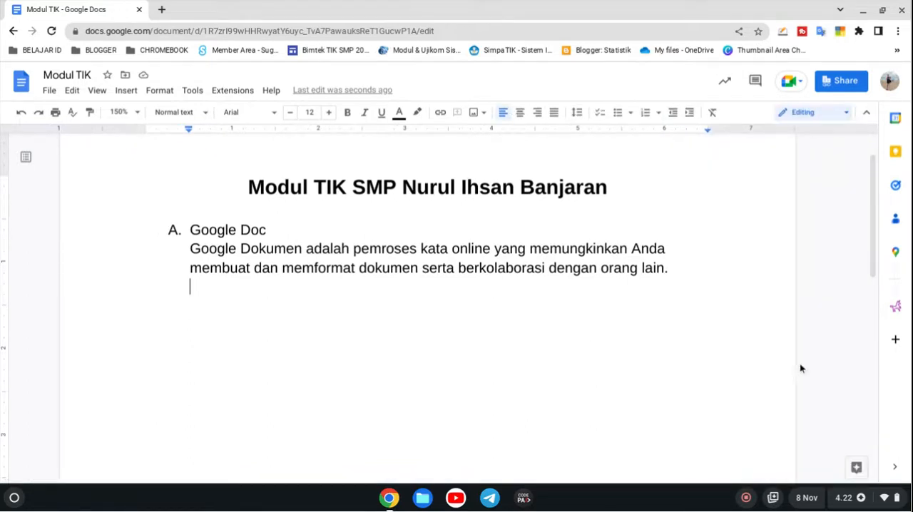
Step: Search the web for an image to insert with the query "Logo Google Doc"
left_click(127, 90)
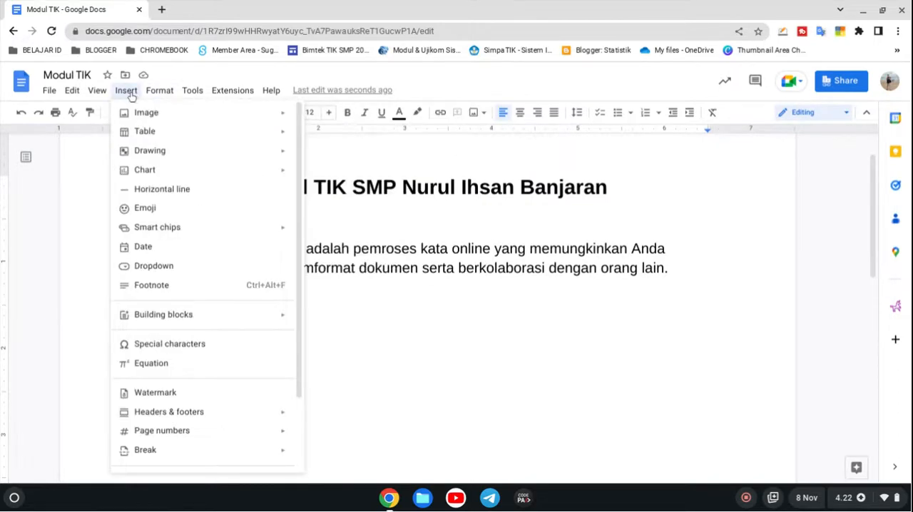
mouse_move(147, 118)
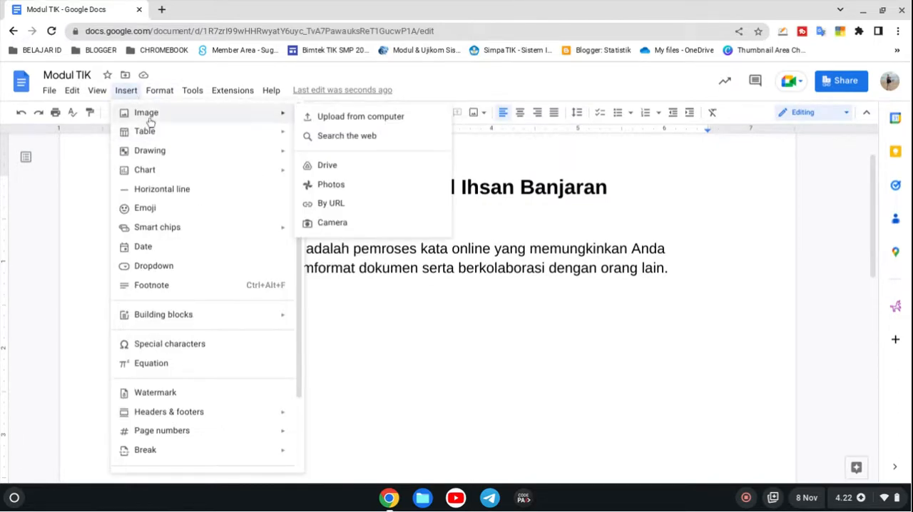
left_click(336, 142)
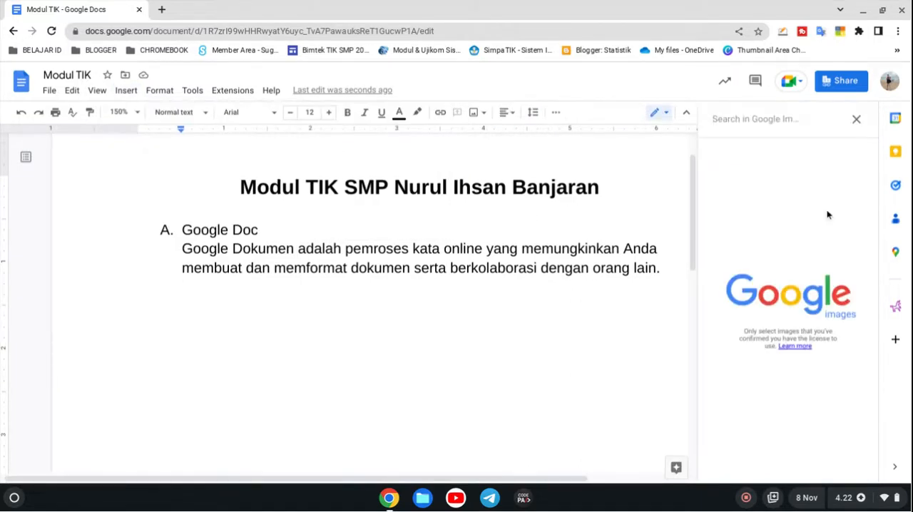
type("Logo G")
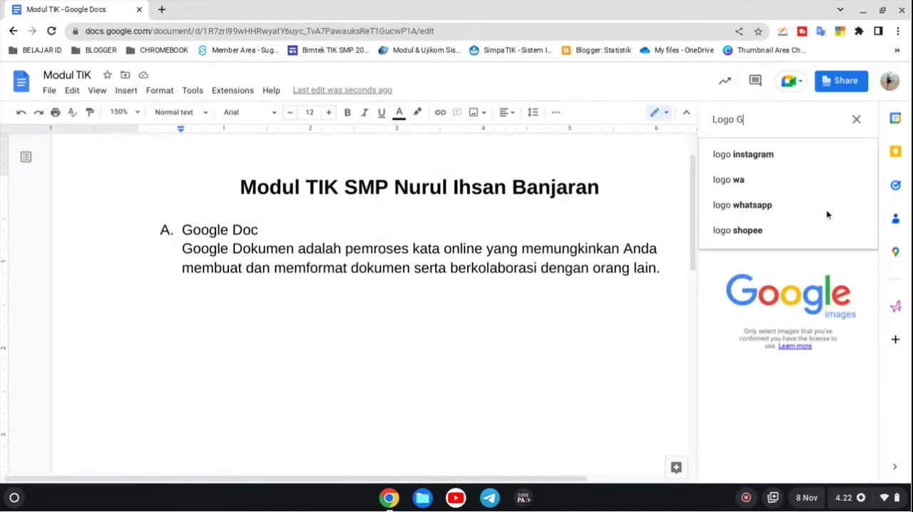
type("oogle Doc")
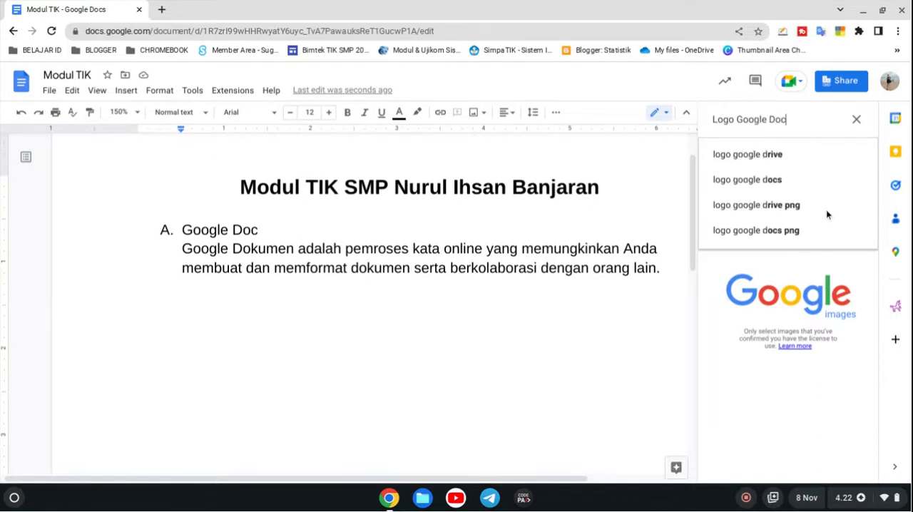
key("Return")
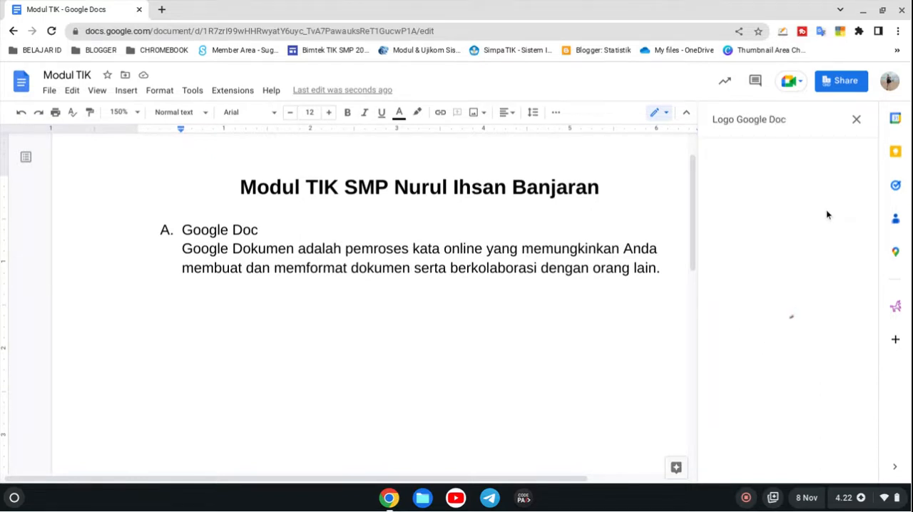
Step: Insert the image result showing four blue, green, yellow and purple file icons below the Google Doc paragraph
scroll(738, 234, "down", 5)
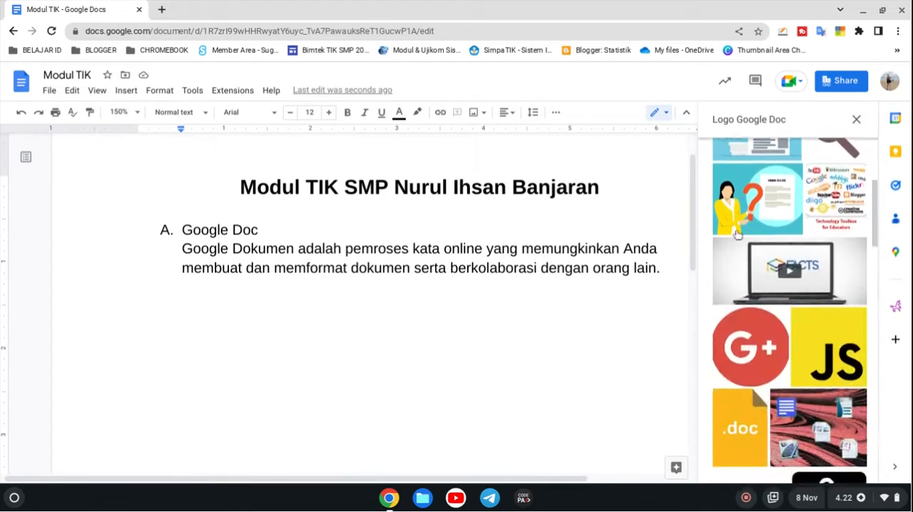
scroll(738, 234, "up", 8)
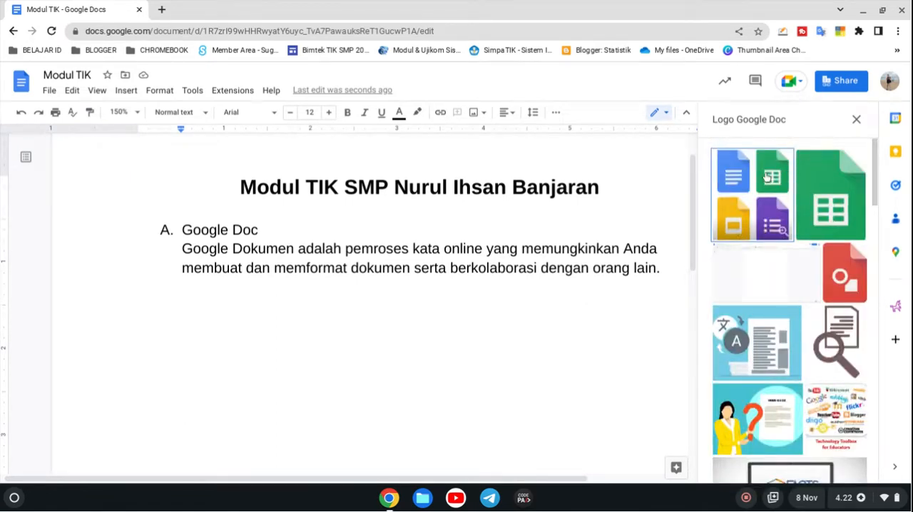
scroll(768, 177, "down", 15)
scroll(767, 177, "up", 12)
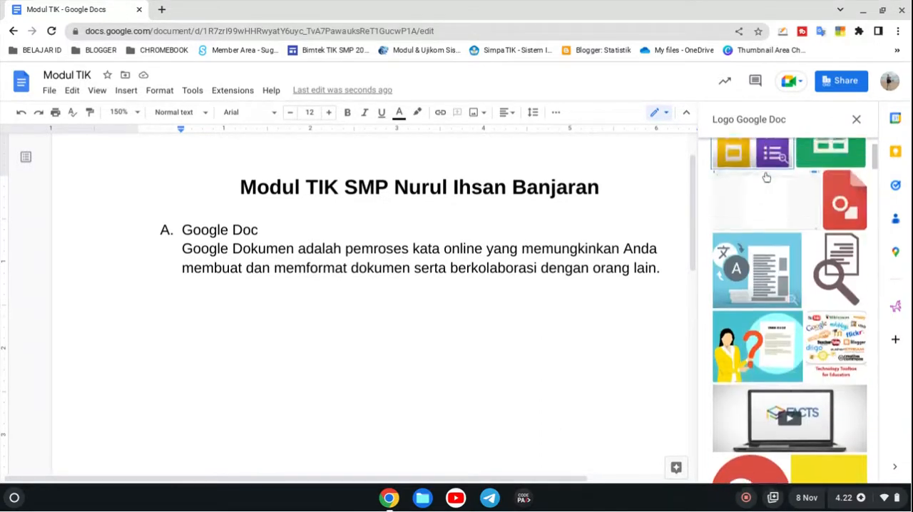
scroll(767, 177, "up", 2)
left_click(764, 189)
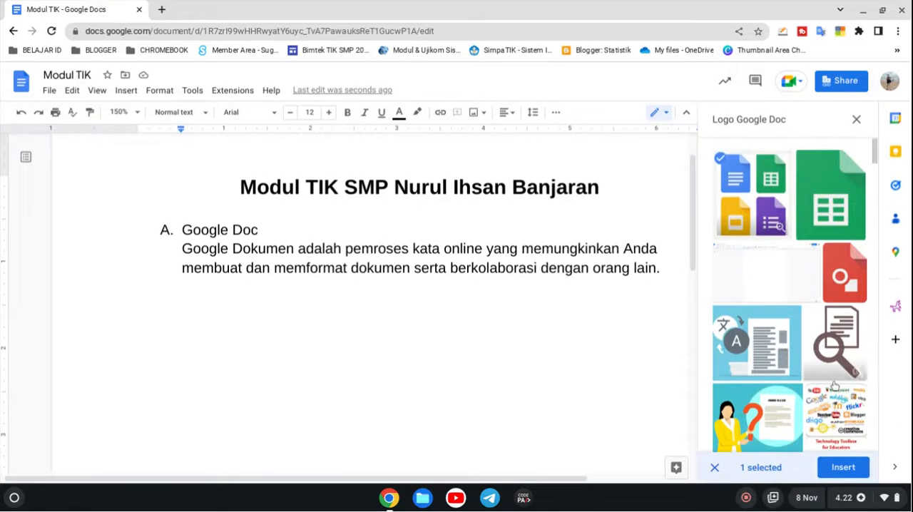
left_click(843, 468)
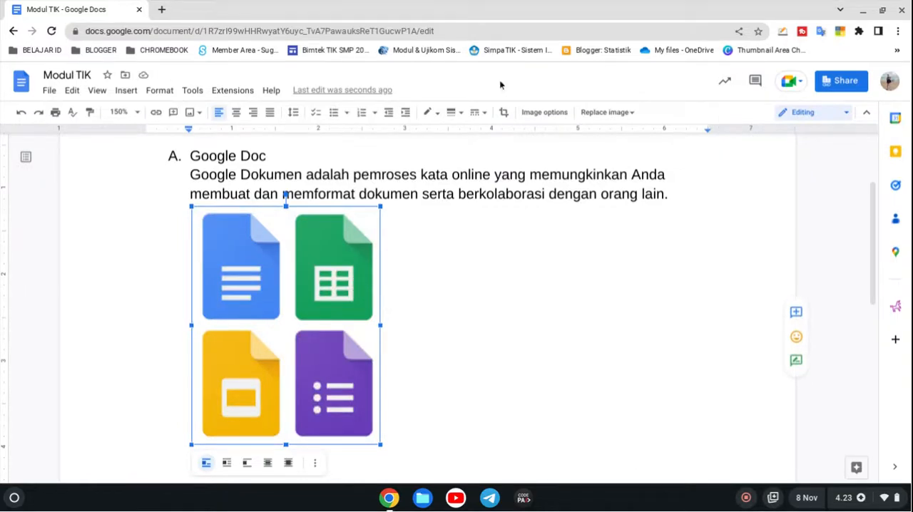
Step: Crop the inserted image to the blue document icon and enlarge it proportionally to about 1.7 inches wide
left_click(504, 112)
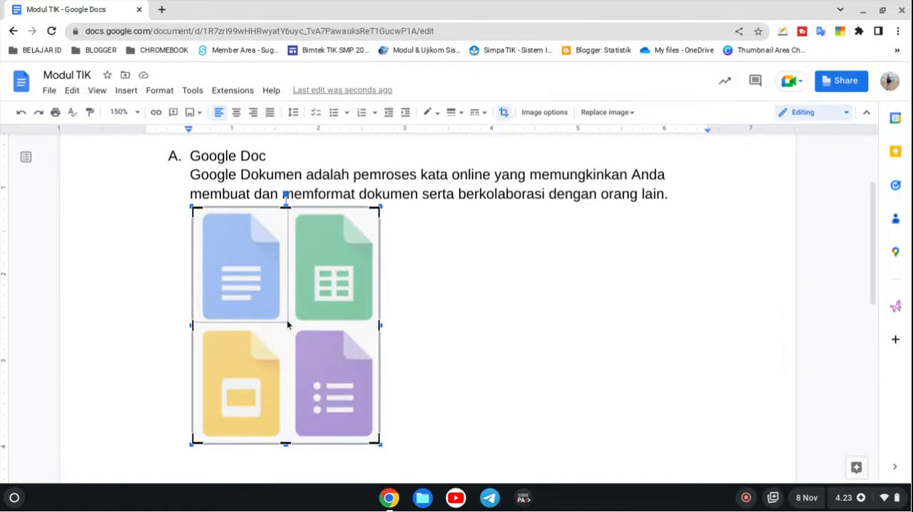
left_click_drag(379, 442, 289, 326)
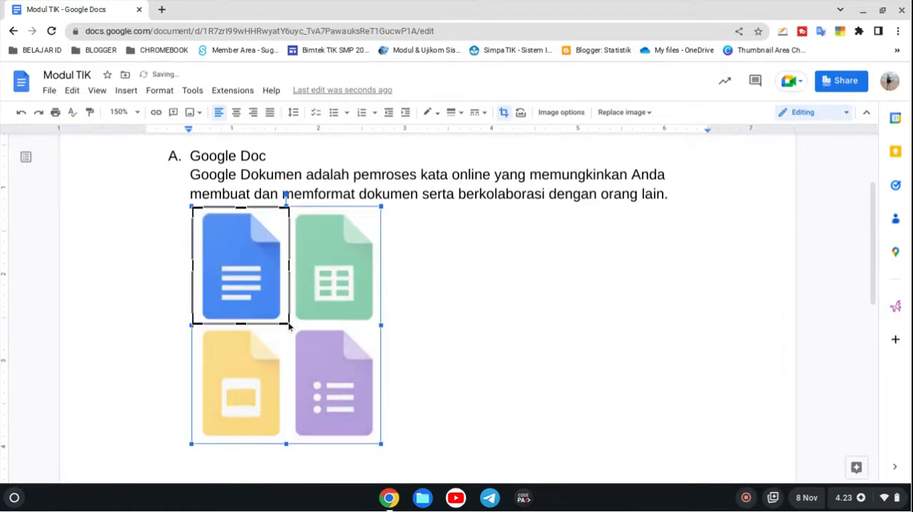
left_click(505, 113)
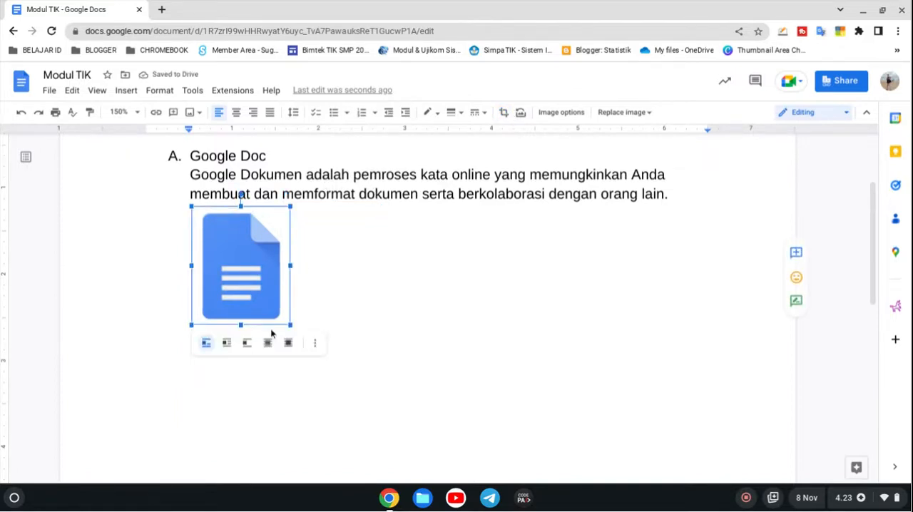
left_click_drag(289, 324, 337, 354)
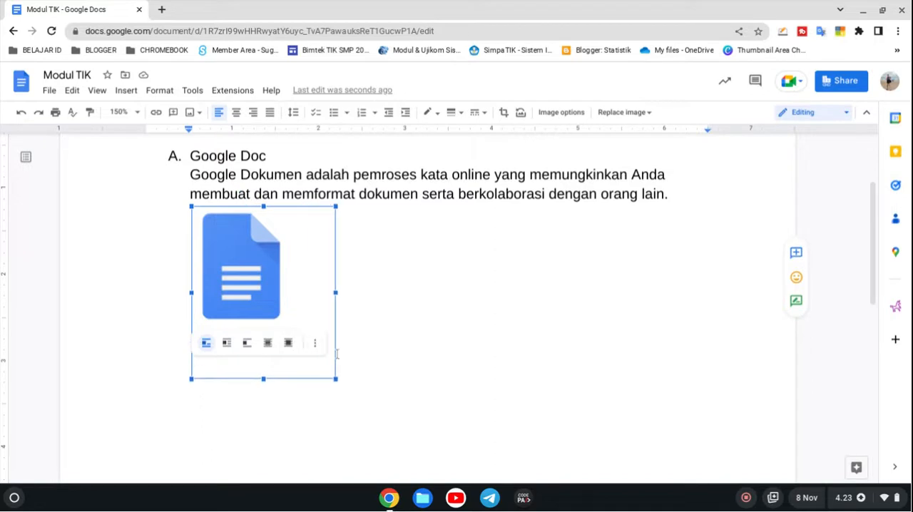
left_click(360, 348)
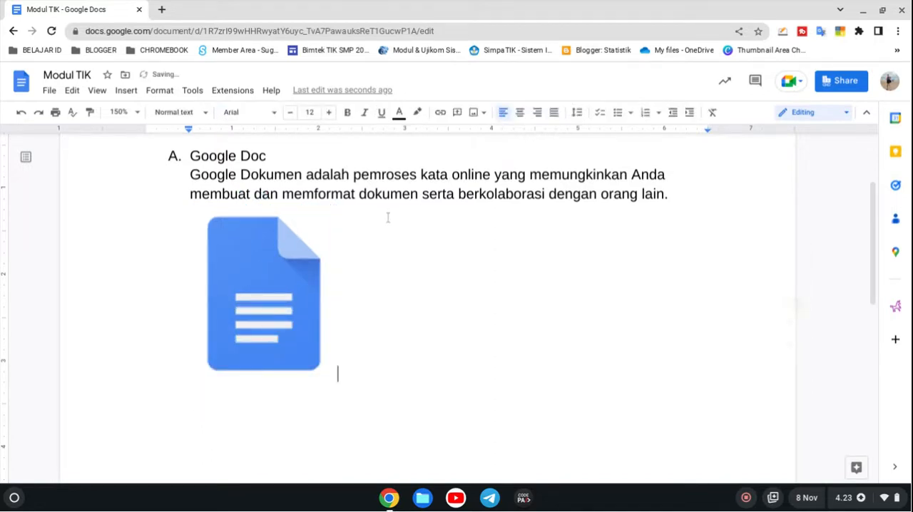
Step: Search the web for another image to insert after the blue icon with the query "tampilan google doc"
scroll(295, 186, "up", 2)
scroll(296, 185, "down", 3)
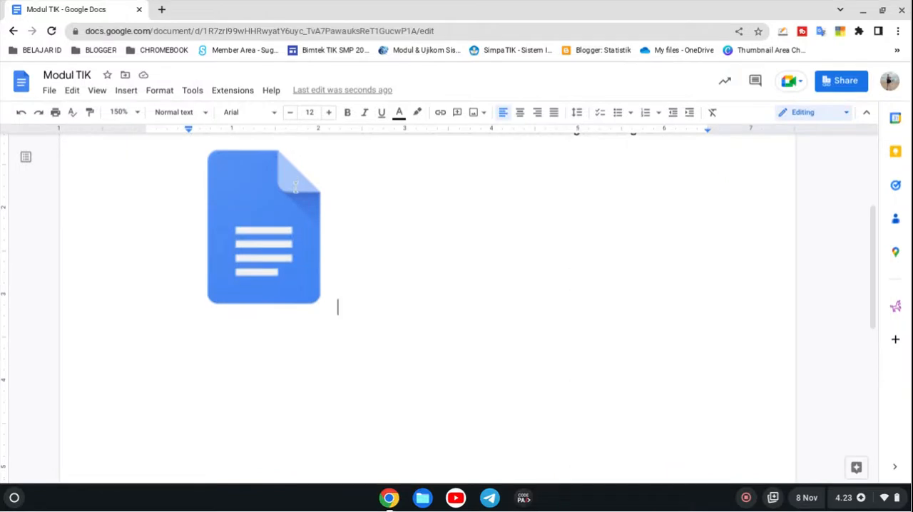
scroll(295, 187, "up", 2)
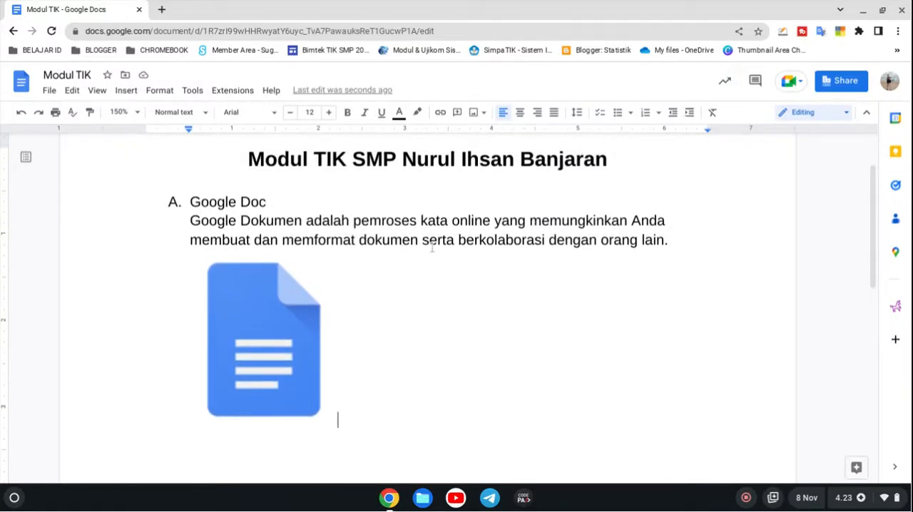
left_click(139, 93)
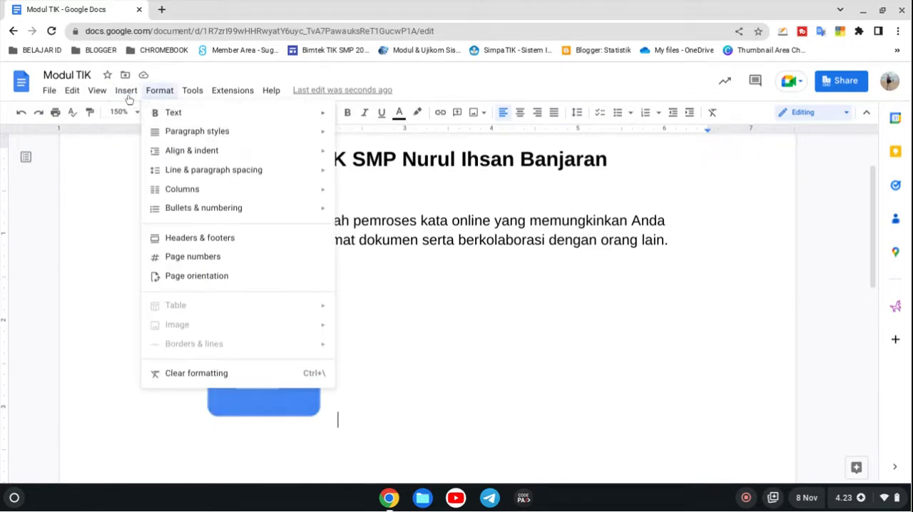
mouse_move(135, 112)
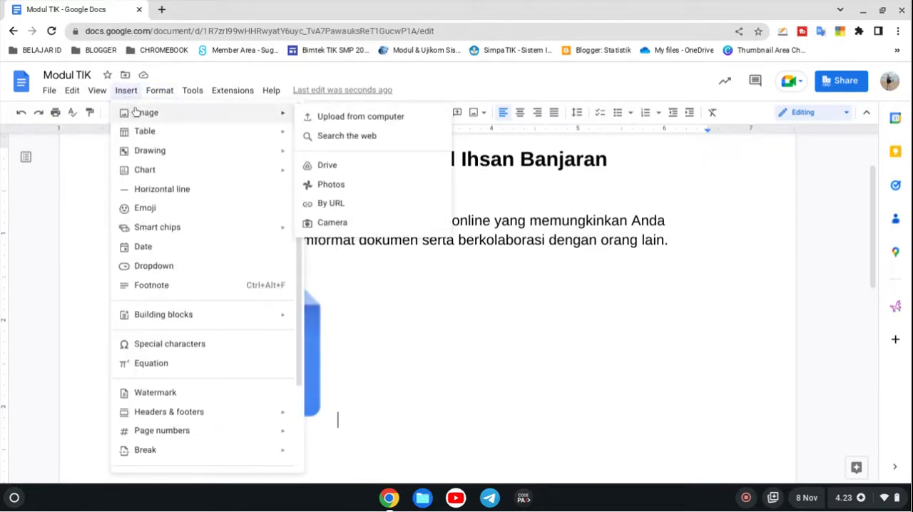
left_click(342, 139)
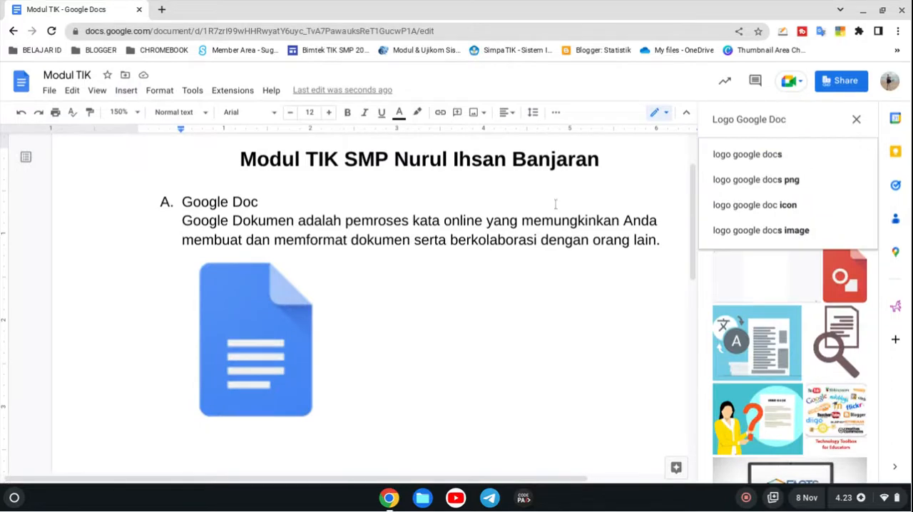
triple_click(788, 123)
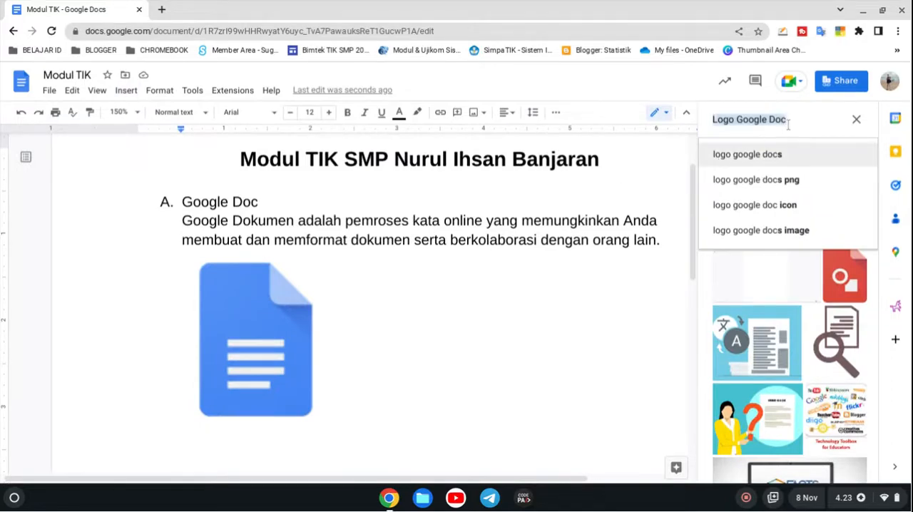
type("tampilan")
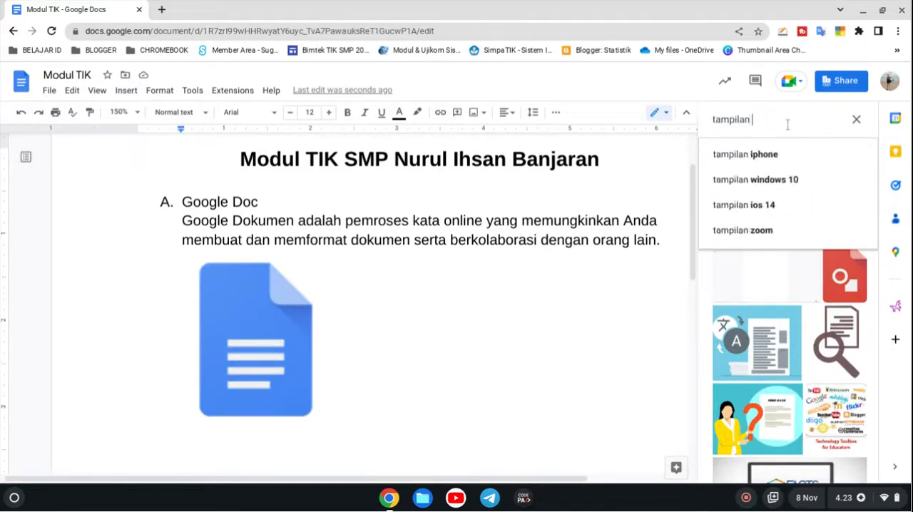
type(" google doc")
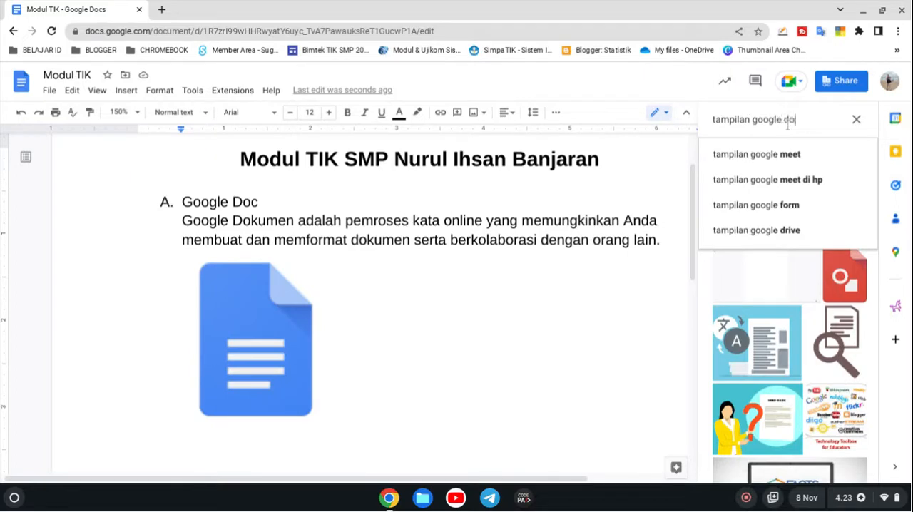
key("Return")
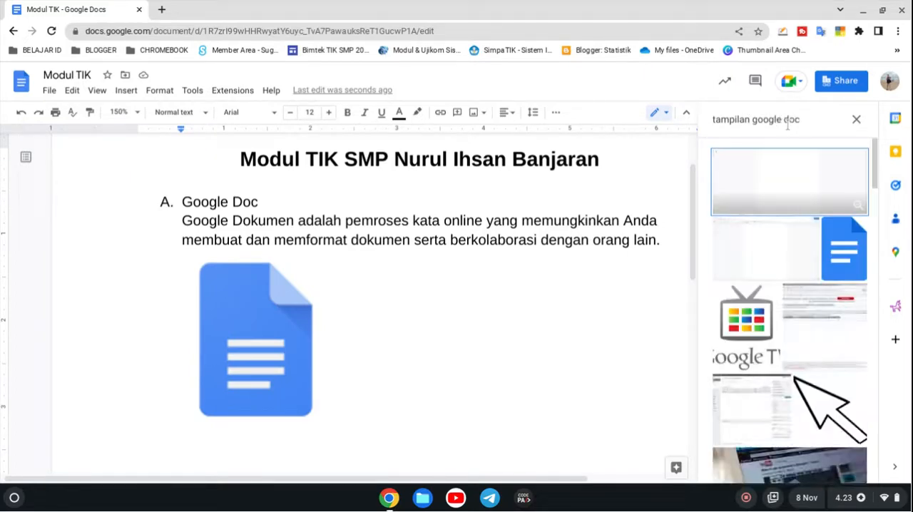
Step: Insert the smaller blank-document screenshot from the second row of results beside the blue icon and enlarge it to about 3.9 inches wide
left_click(774, 275)
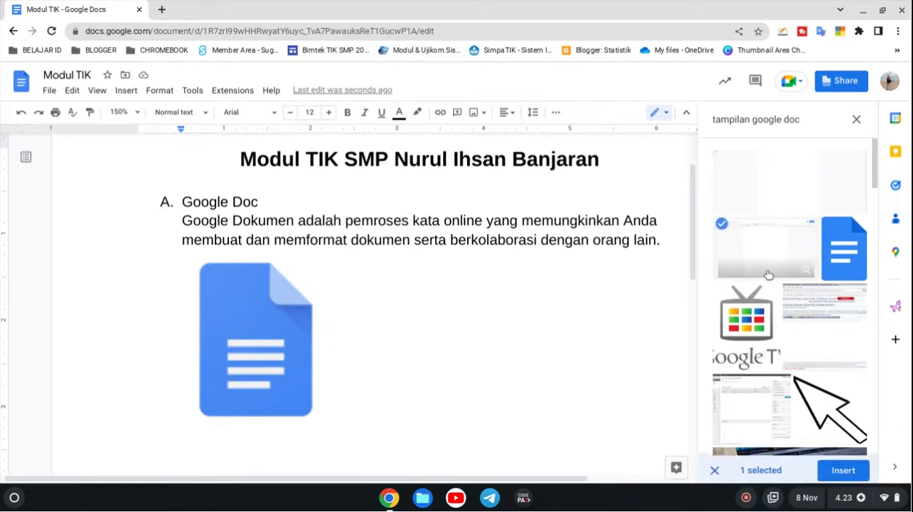
left_click(844, 467)
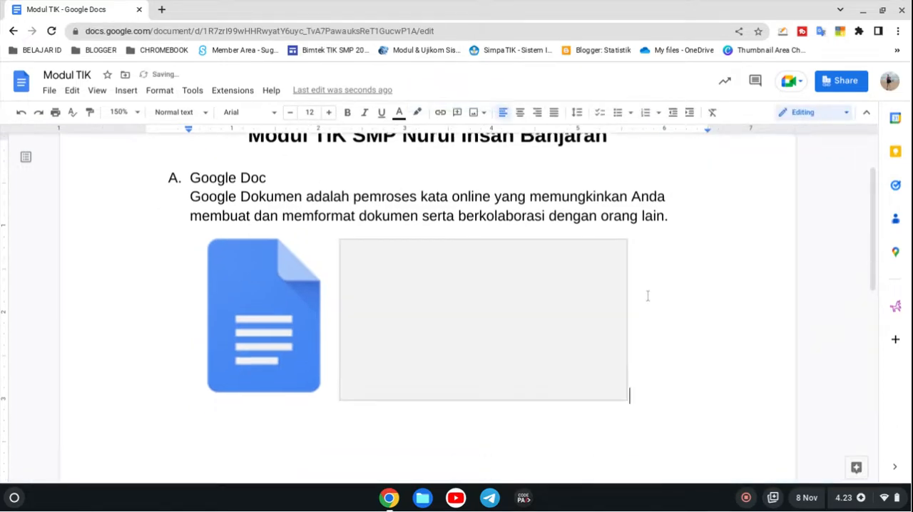
left_click(571, 270)
left_click_drag(627, 352, 675, 372)
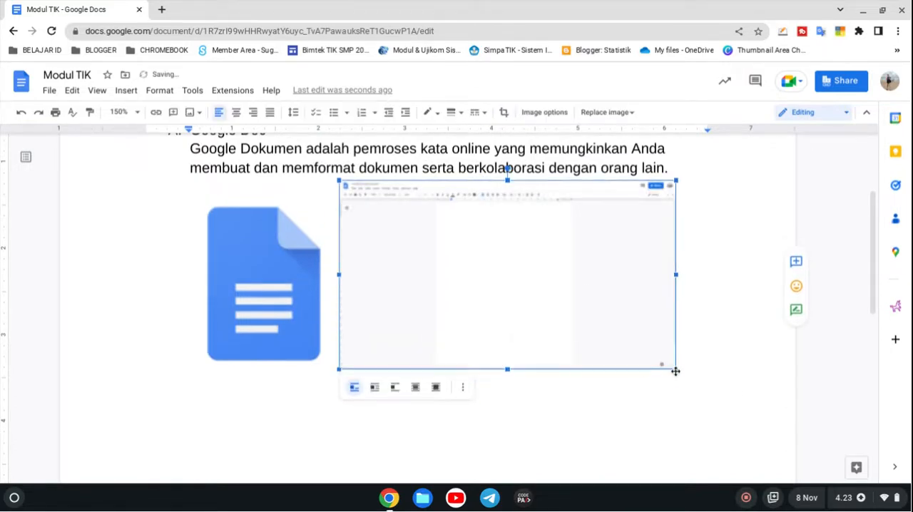
left_click(740, 389)
scroll(638, 316, "up", 2)
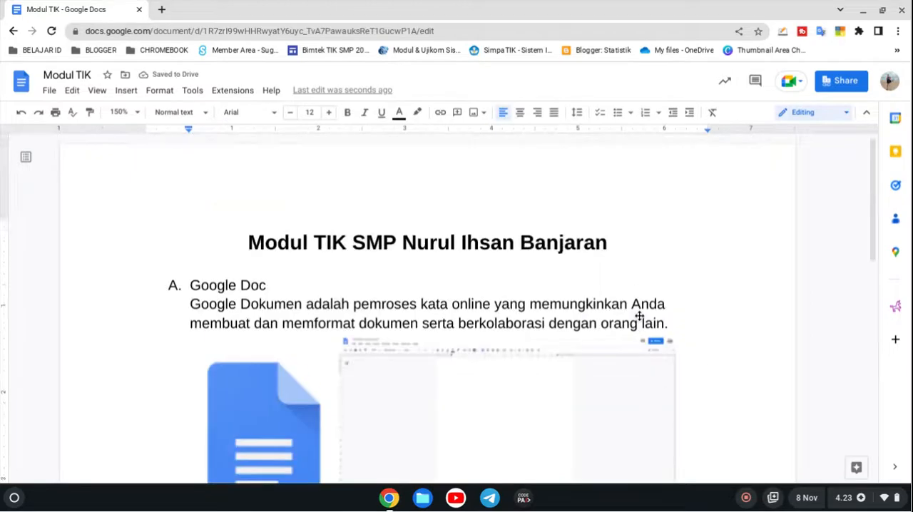
scroll(639, 316, "down", 1)
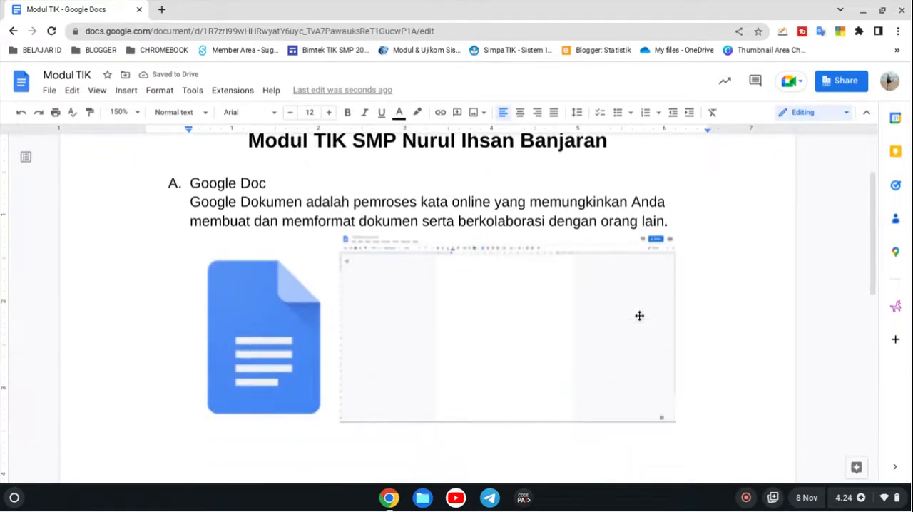
Step: Add the line "Fitur-Fitur Google Doc" below the two images and start an empty line beneath it
scroll(638, 316, "up", 1)
scroll(638, 316, "down", 2)
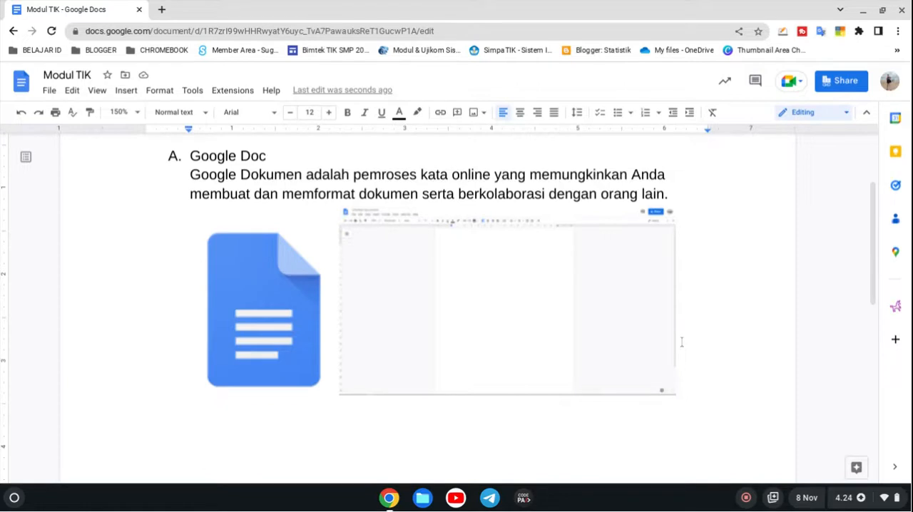
key("Return")
type("Fitur")
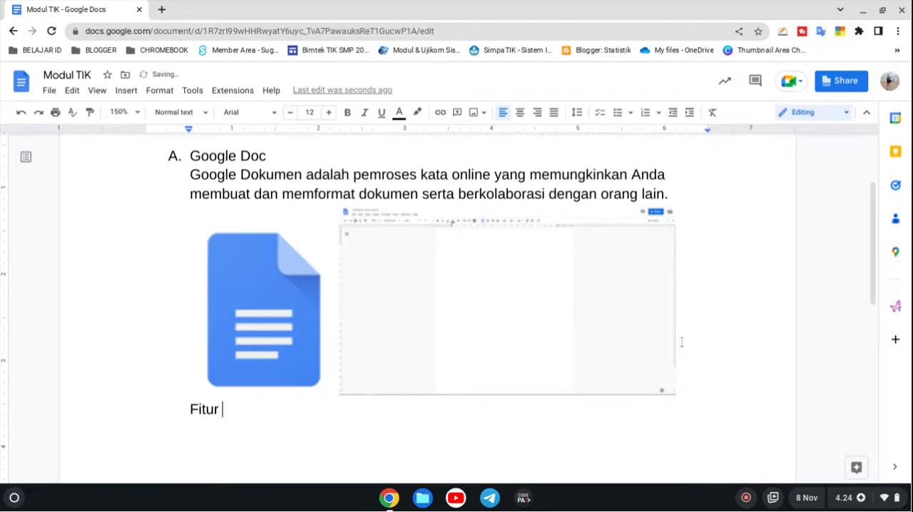
type("-Fitur Google Doc")
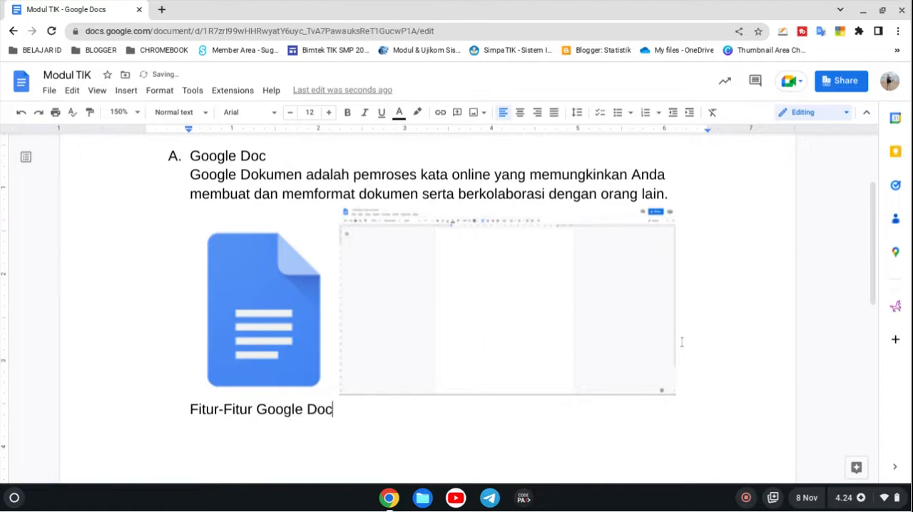
key("Return")
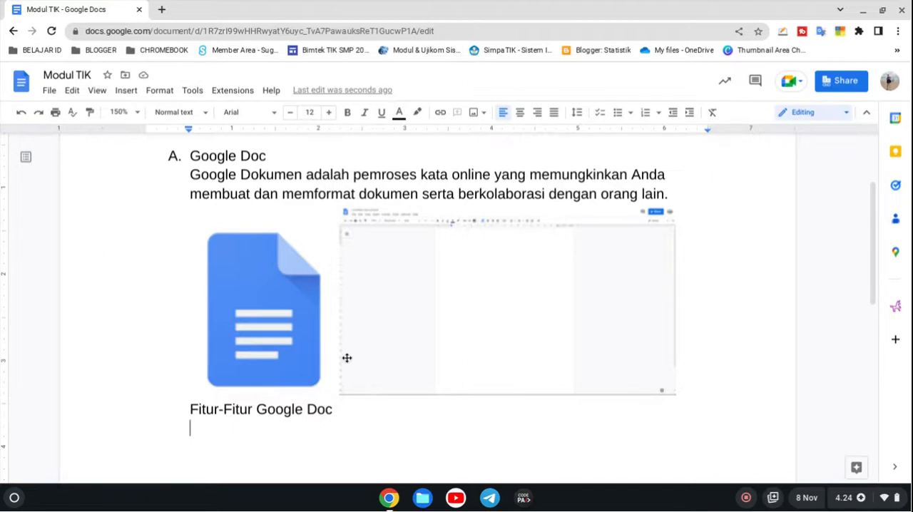
scroll(347, 359, "down", 2)
scroll(347, 359, "up", 3)
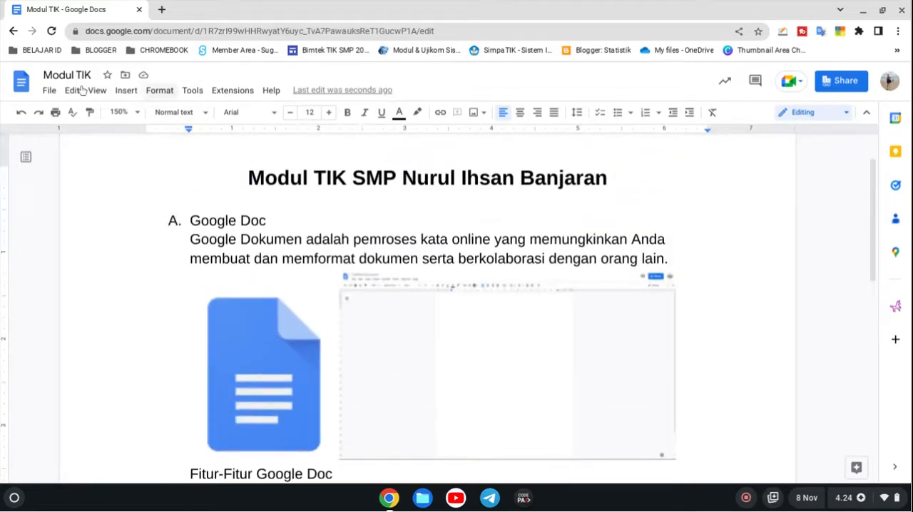
scroll(181, 233, "down", 3)
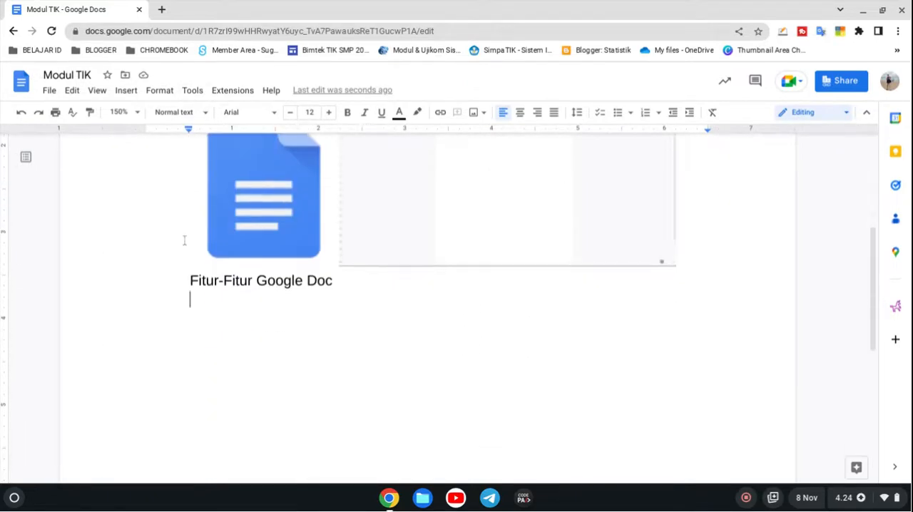
scroll(211, 282, "up", 2)
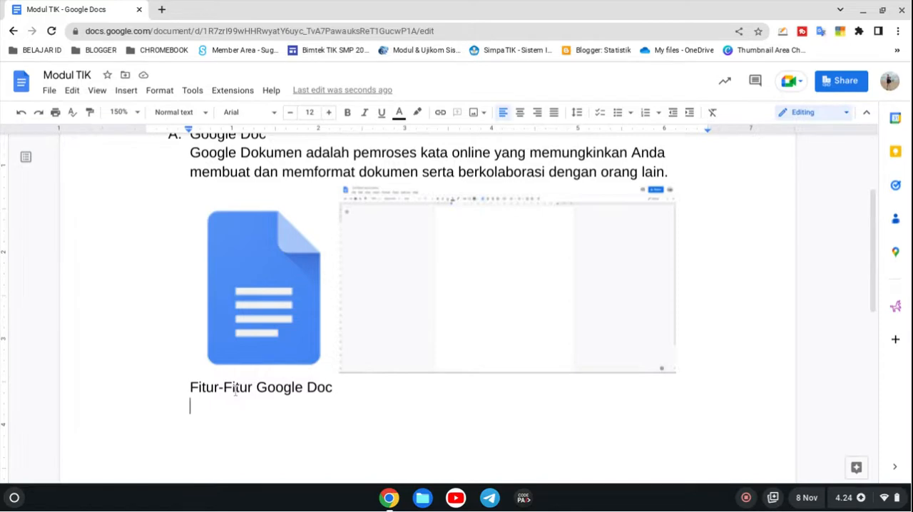
Step: Search the web in a new tab for images of "keyboard chromebook" and open the Samsung Chromebook keyboard result from Alibaba in the first row
left_click(163, 9)
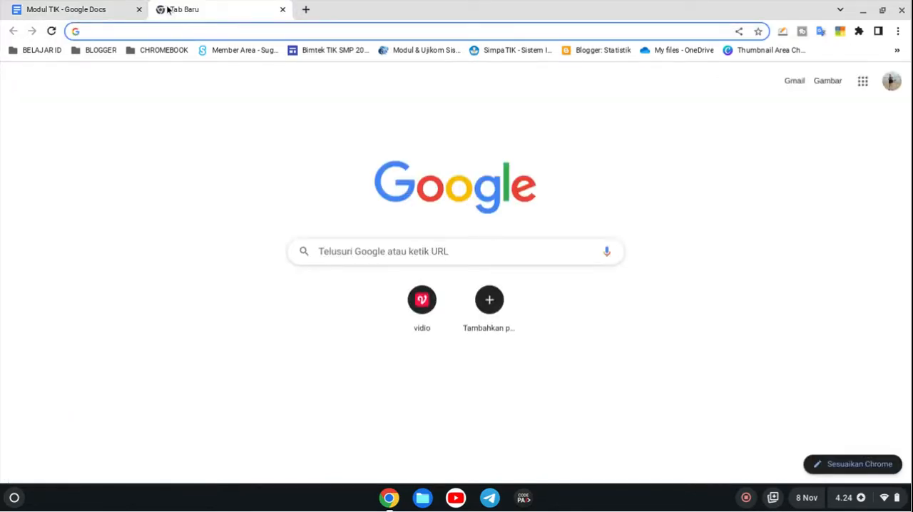
type("keyboar ")
type("ch")
key("Down")
key("Down")
key("Down")
key("Return")
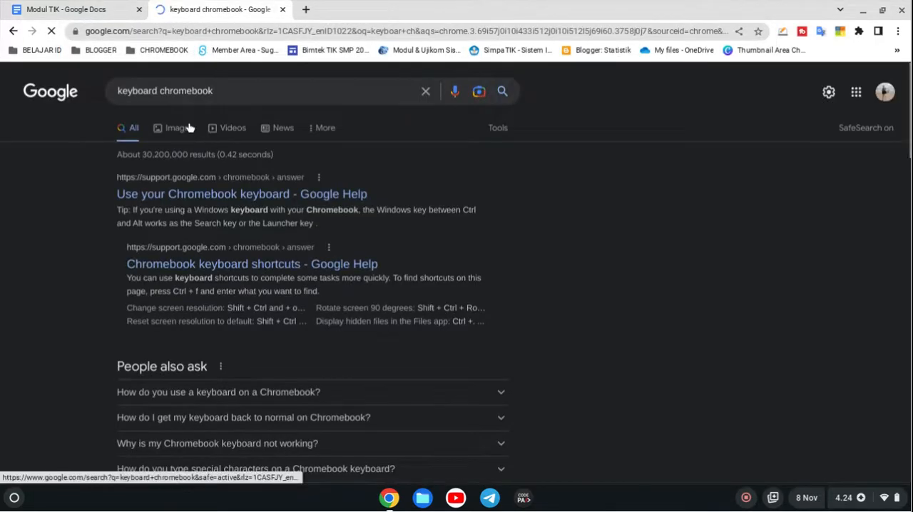
left_click(189, 127)
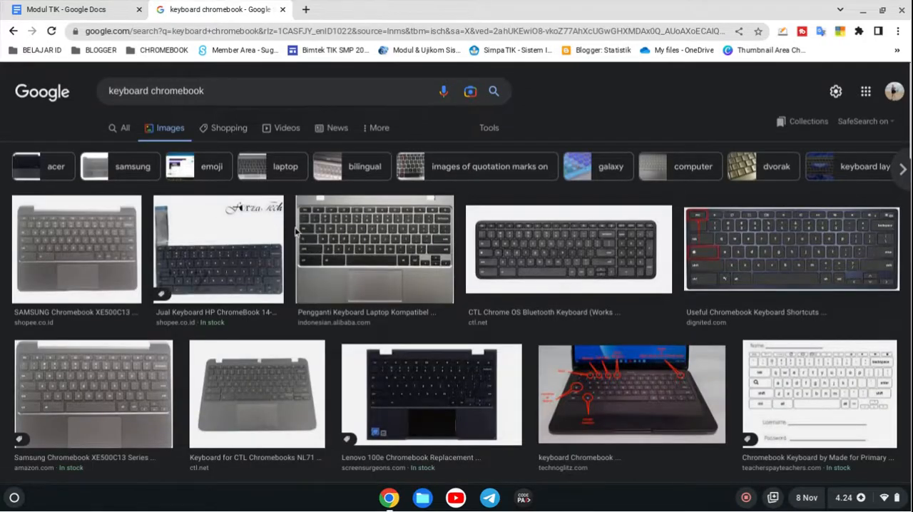
left_click(331, 235)
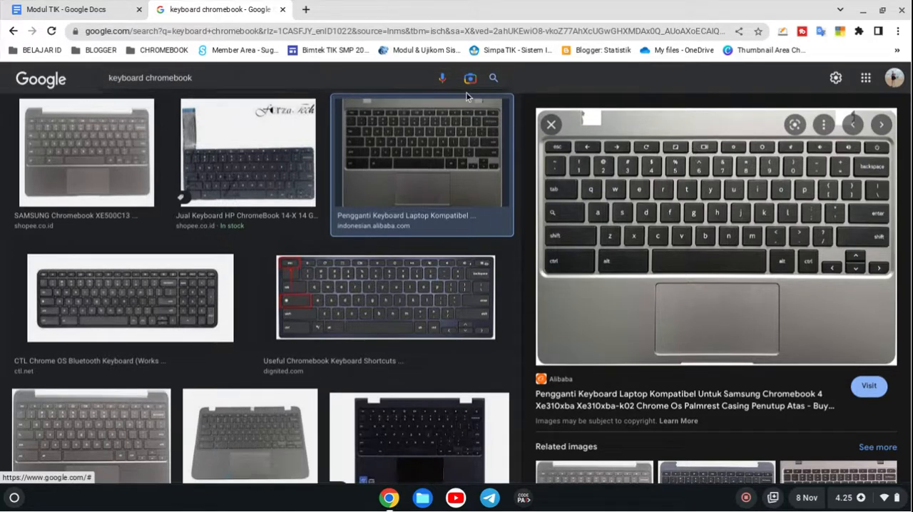
Step: Return to the Modul TIK document, take a screenshot of the screen and paste it below the "Fitur-Fitur Google Doc" line
left_click(111, 7)
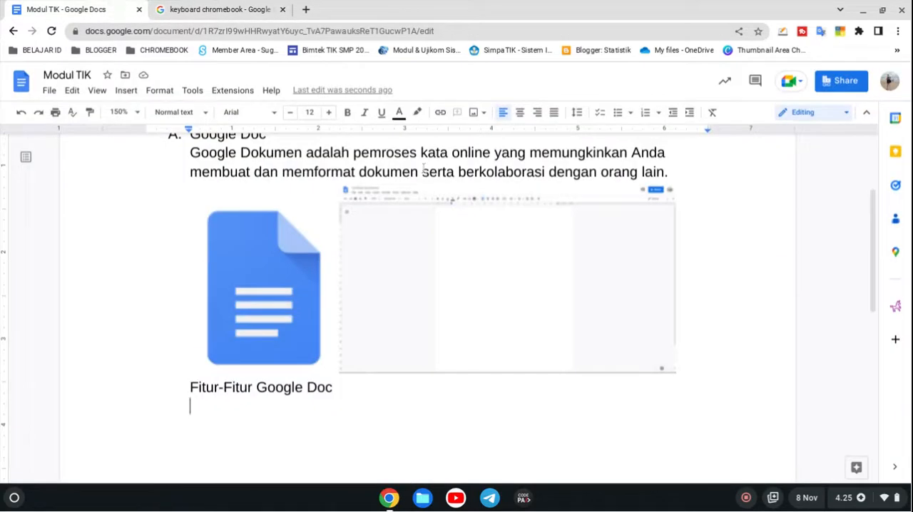
left_click(903, 507)
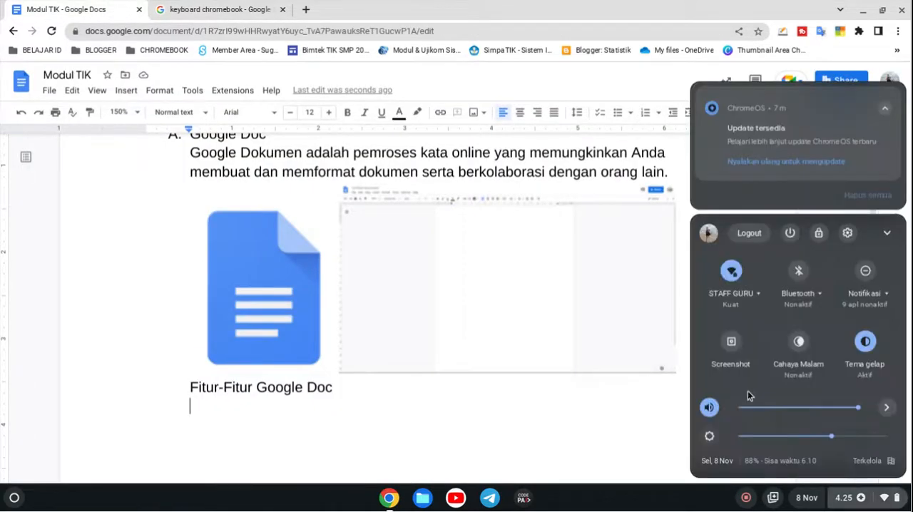
left_click(731, 344)
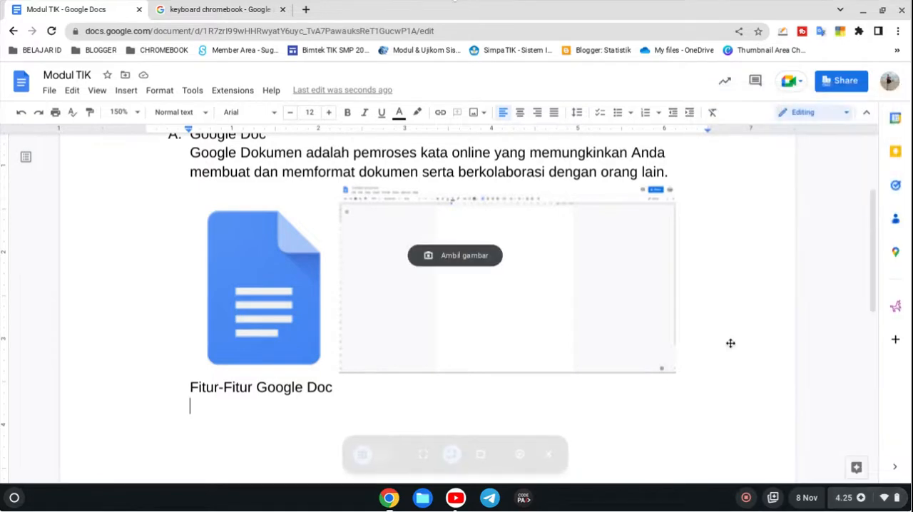
left_click(455, 256)
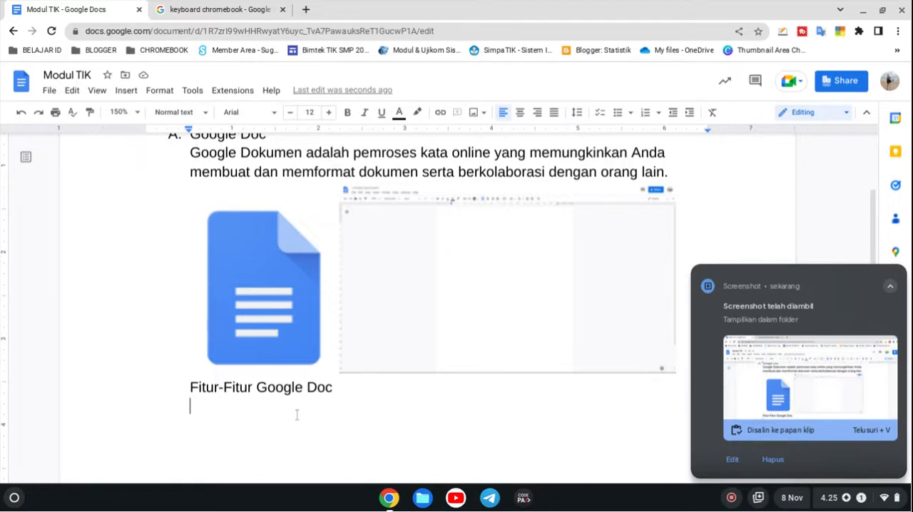
right_click(271, 411)
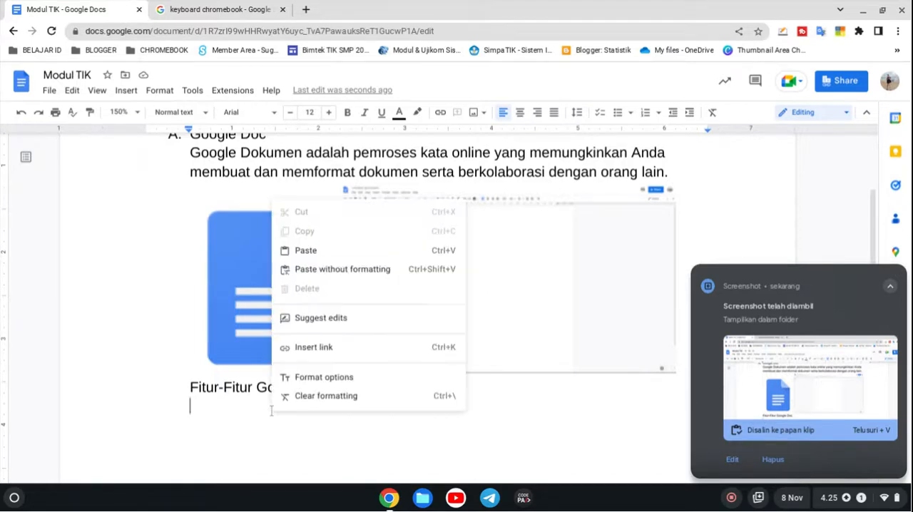
left_click(324, 255)
Step: Crop the pasted screenshot to the strip with the document title, menus and toolbar, and enlarge it to about 5.9 inches wide
left_click(430, 336)
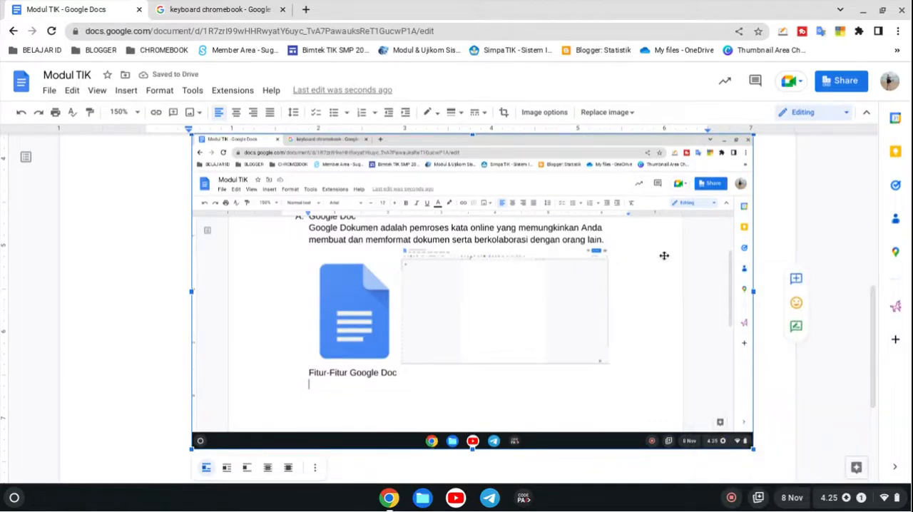
scroll(664, 255, "up", 2)
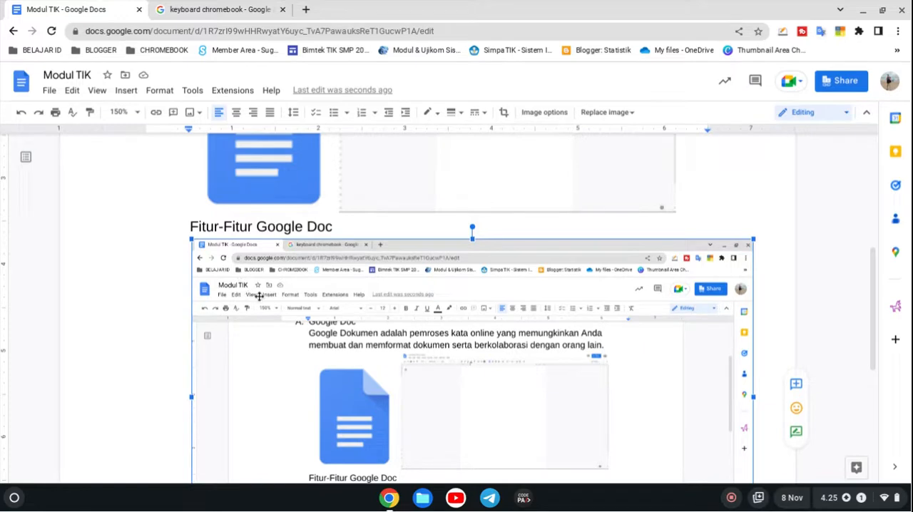
left_click(505, 113)
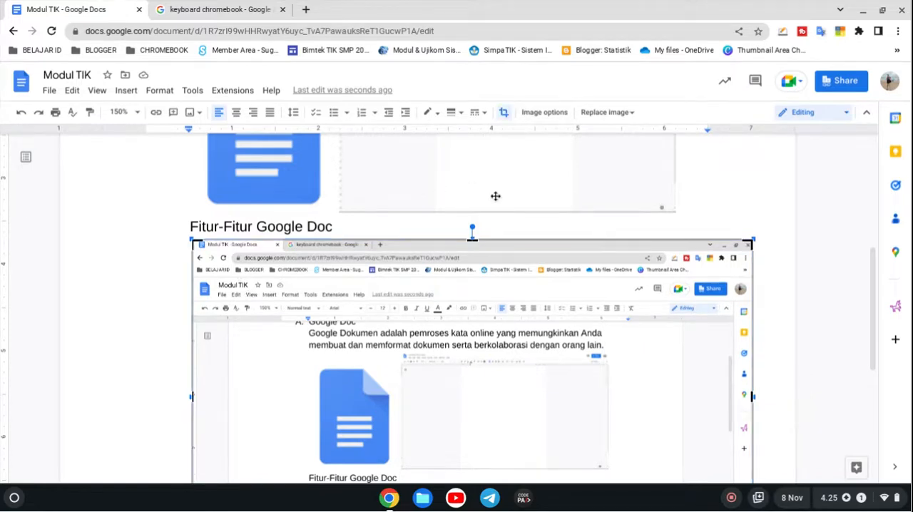
scroll(495, 196, "down", 4)
left_click_drag(471, 248, 473, 145)
scroll(475, 147, "up", 4)
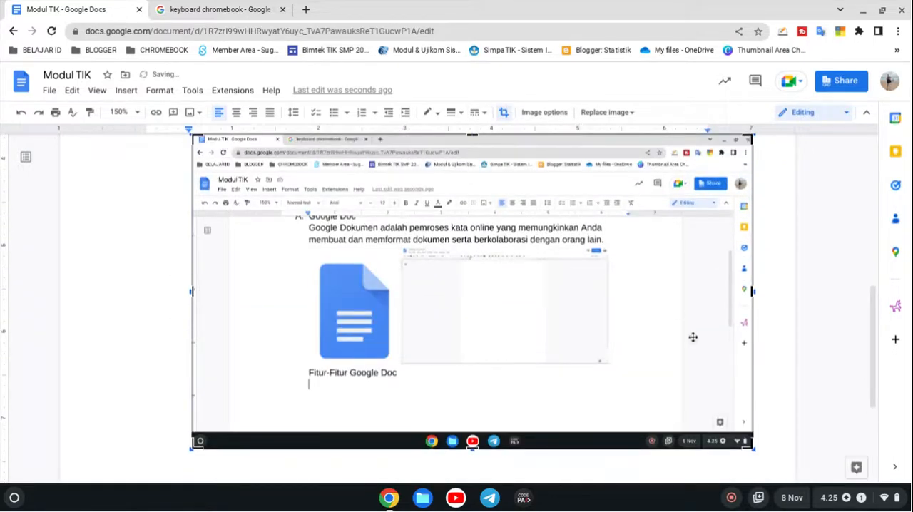
left_click_drag(755, 451, 512, 317)
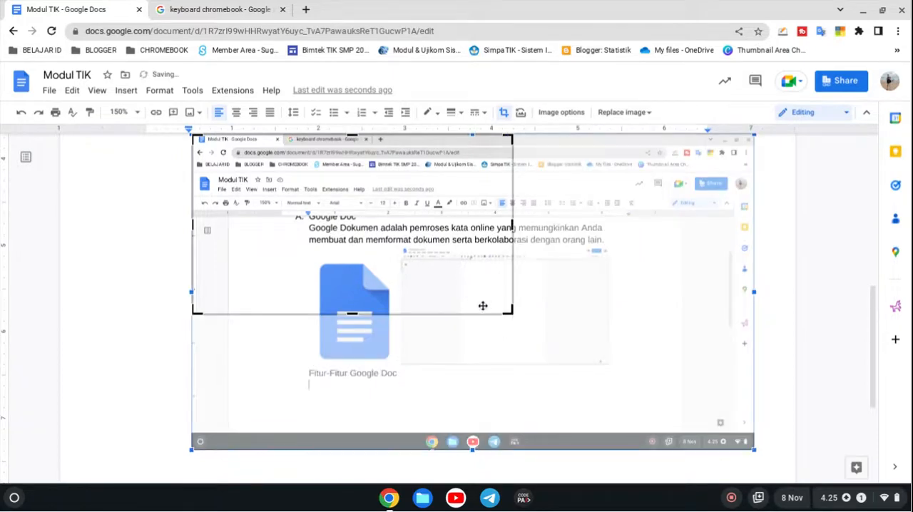
left_click_drag(351, 310, 341, 208)
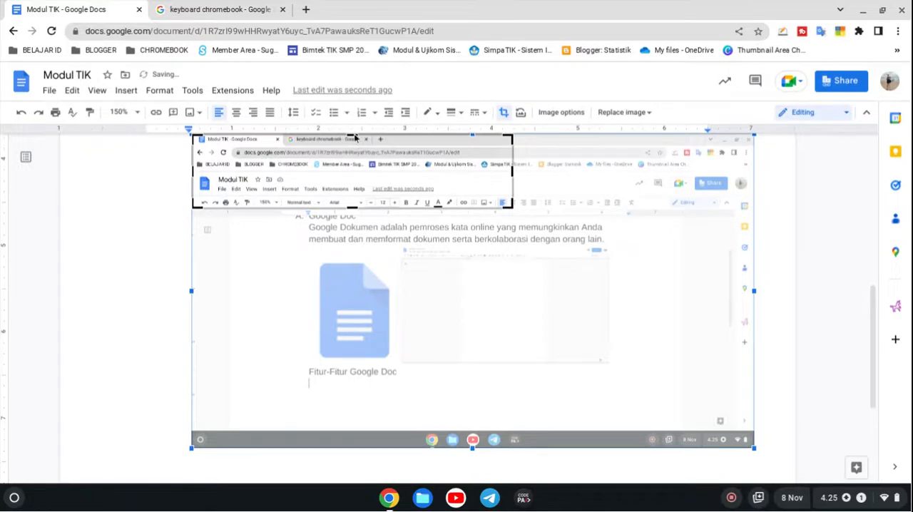
left_click_drag(357, 140, 361, 180)
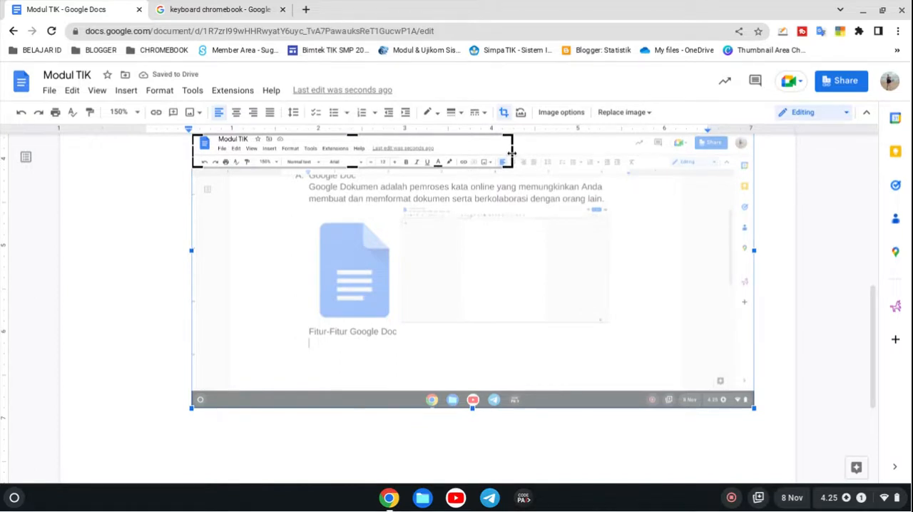
left_click_drag(511, 153, 638, 150)
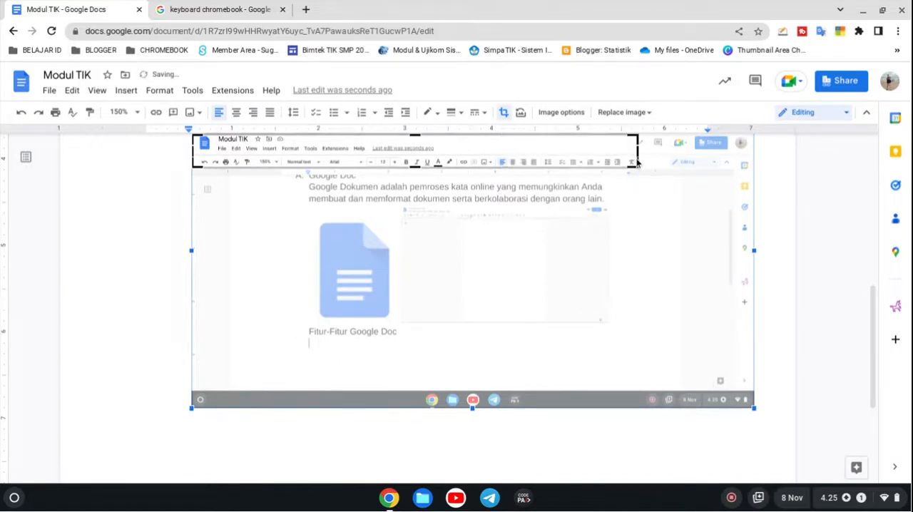
left_click(502, 114)
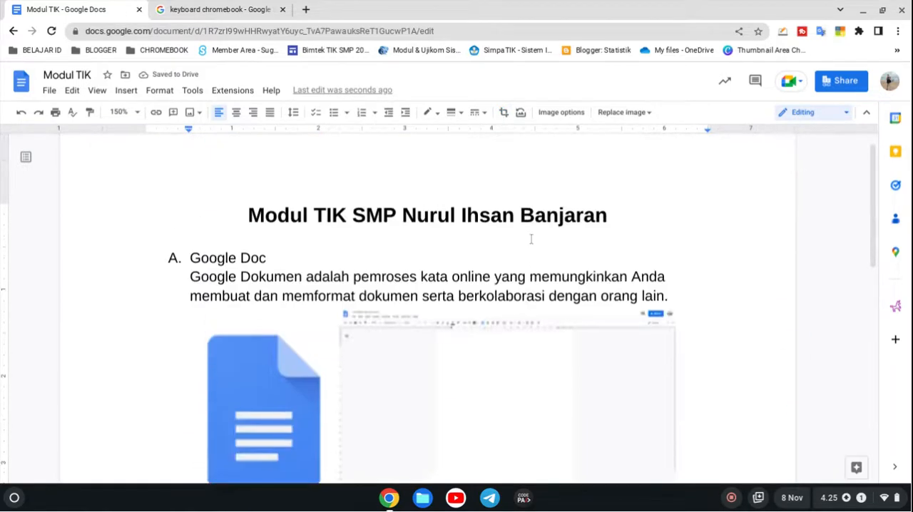
left_click_drag(641, 315, 667, 316)
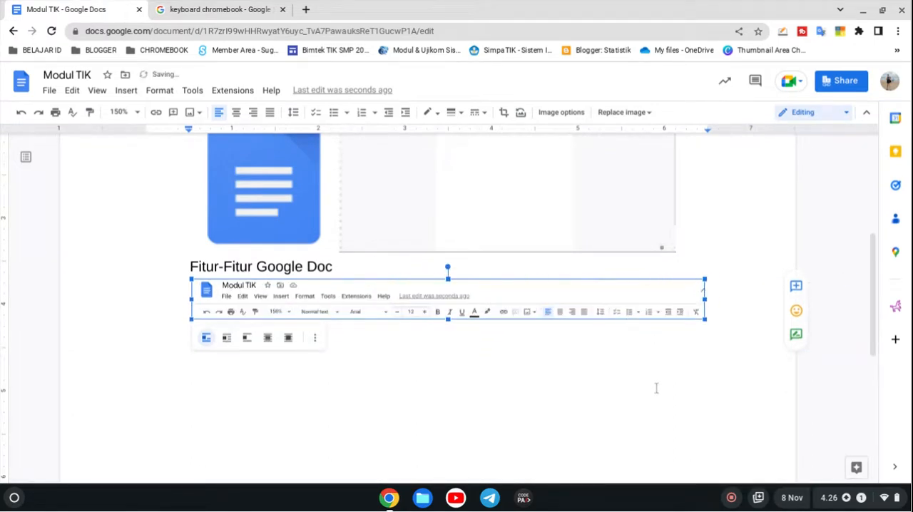
Step: Start a numbered list below the toolbar image with the items File and Edit and an empty third item
left_click(746, 336)
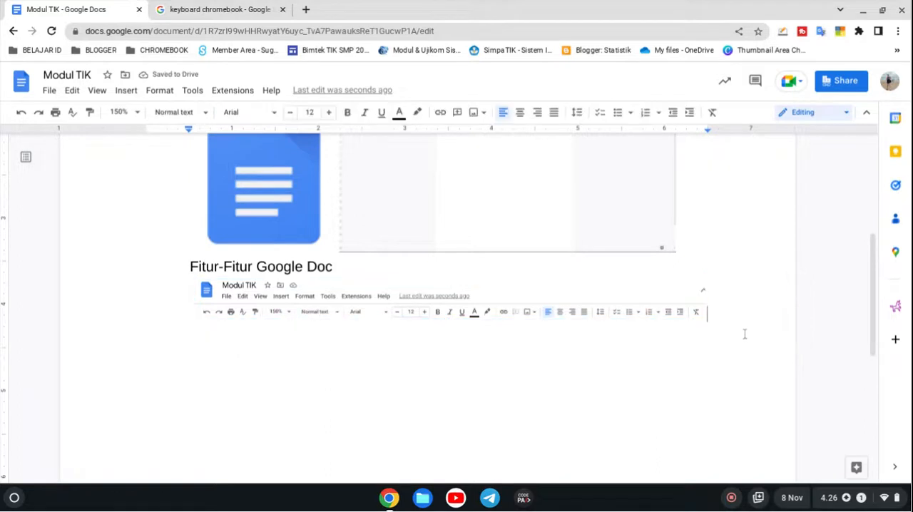
type("1. ")
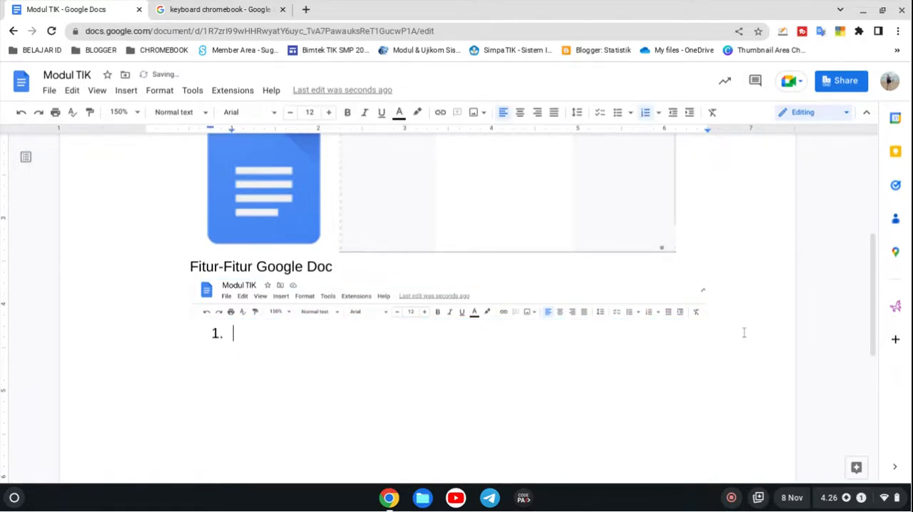
type("file")
key("Return")
type("edit")
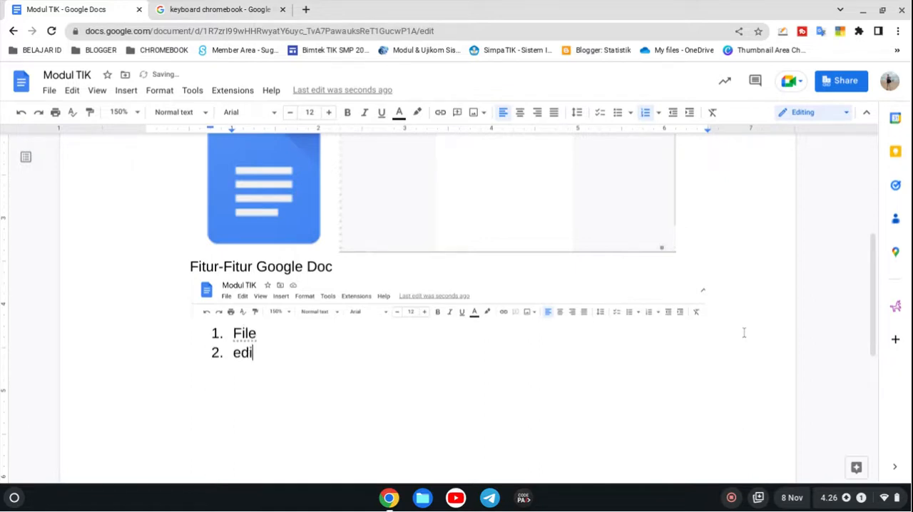
key("Return")
Step: Insert an unnumbered, indented empty line beneath the File item of the numbered list
key("Up")
key("Up")
key("Right")
key("Right")
key("Right")
key("Right")
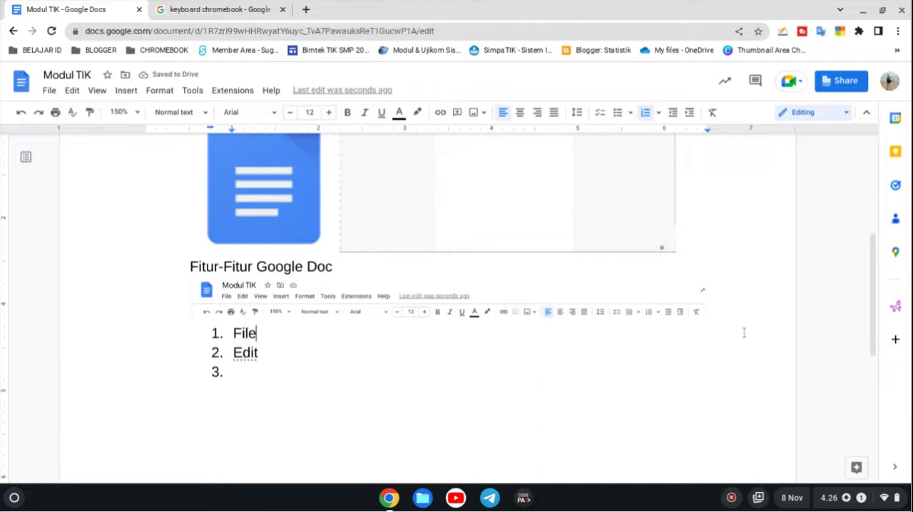
key("Return")
key("BackSpace")
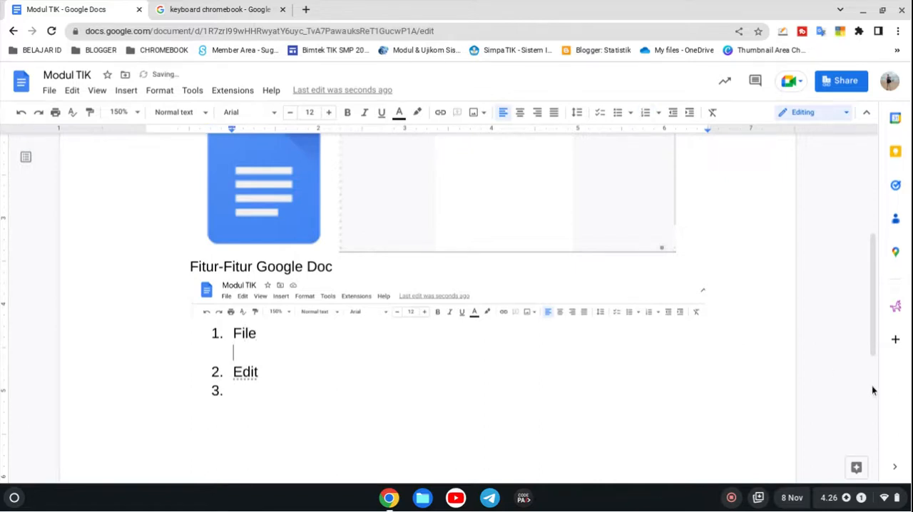
Step: Search the web for "pengertian file" with the document's Explore tool and look through the results
left_click(855, 466)
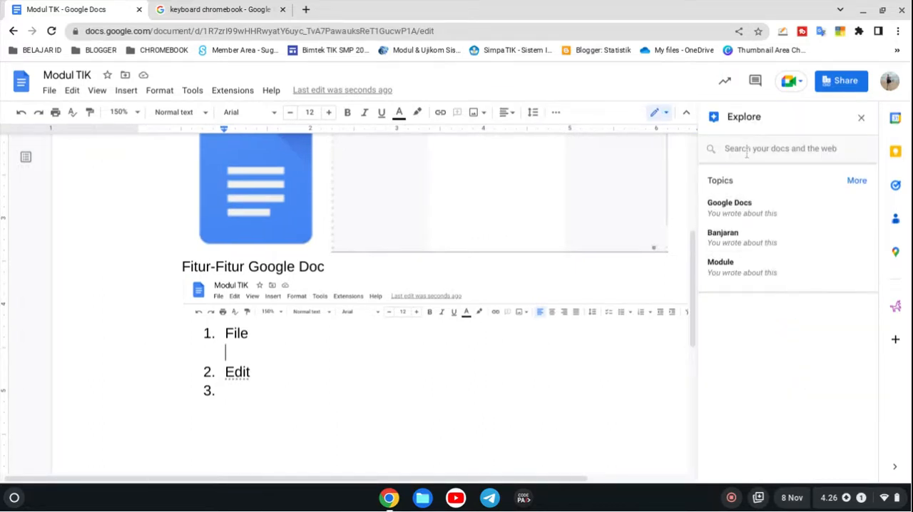
left_click(747, 152)
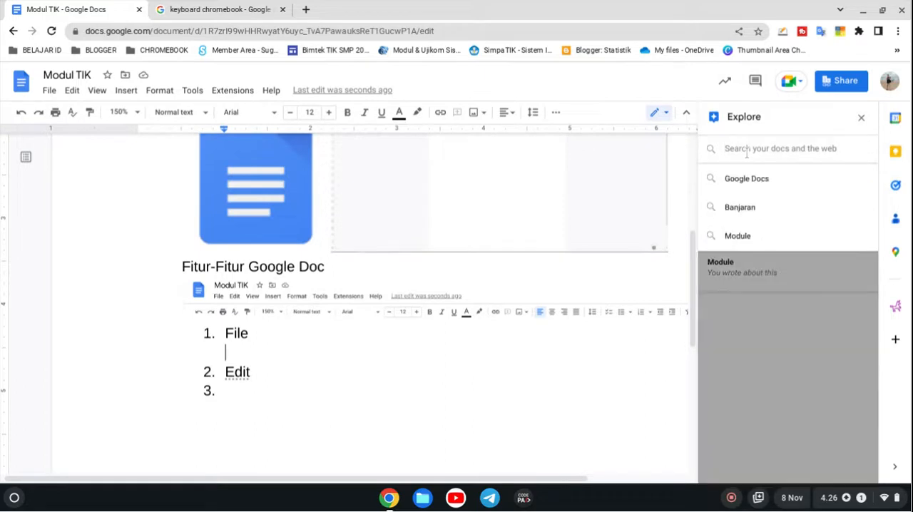
type("pengertian ")
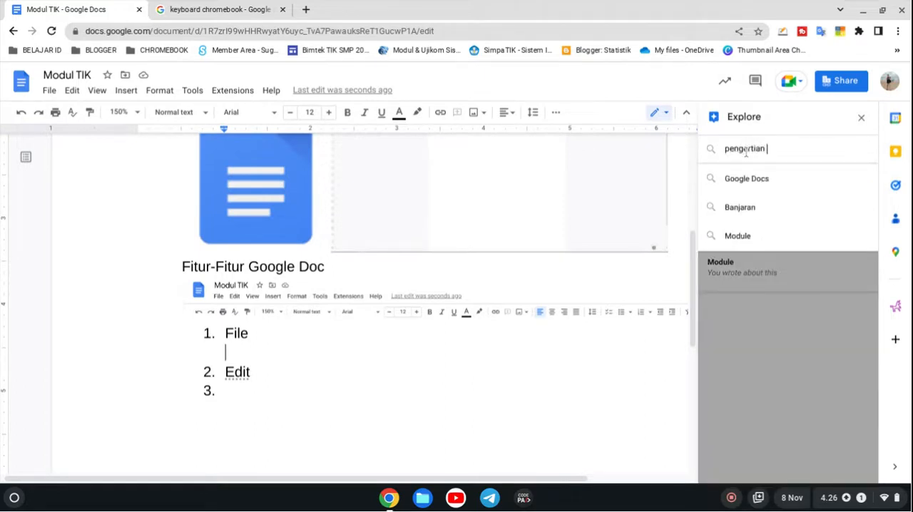
type("file")
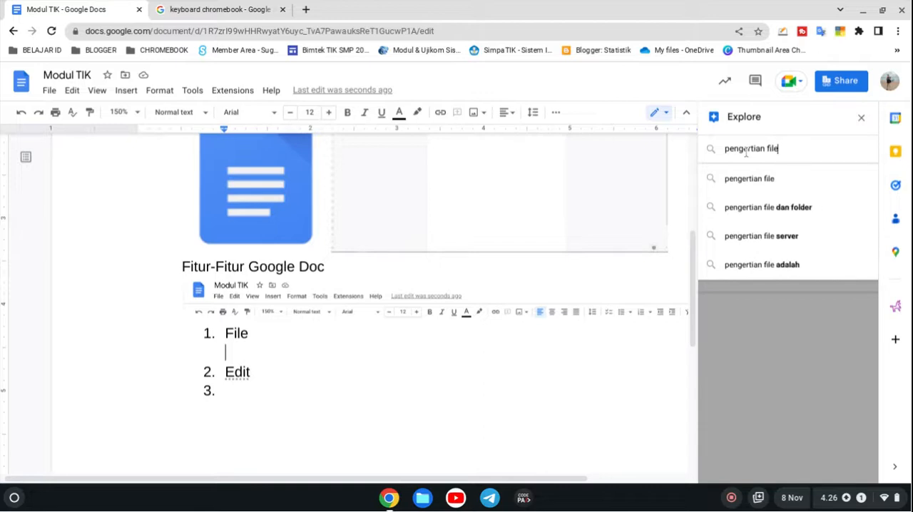
key("Return")
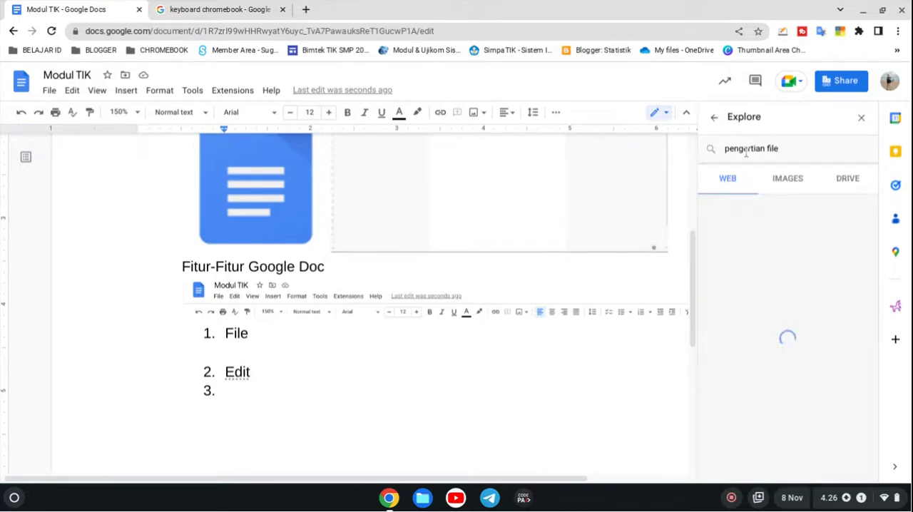
scroll(750, 271, "down", 5)
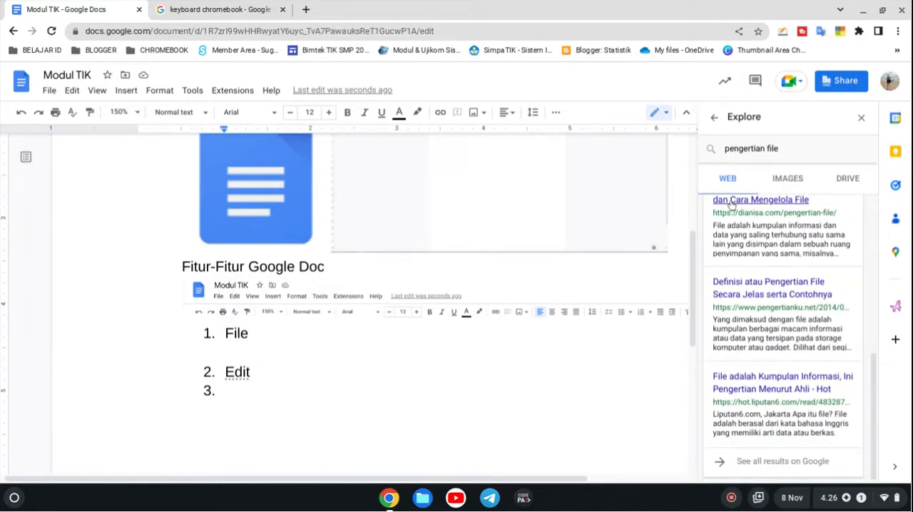
scroll(749, 271, "up", 5)
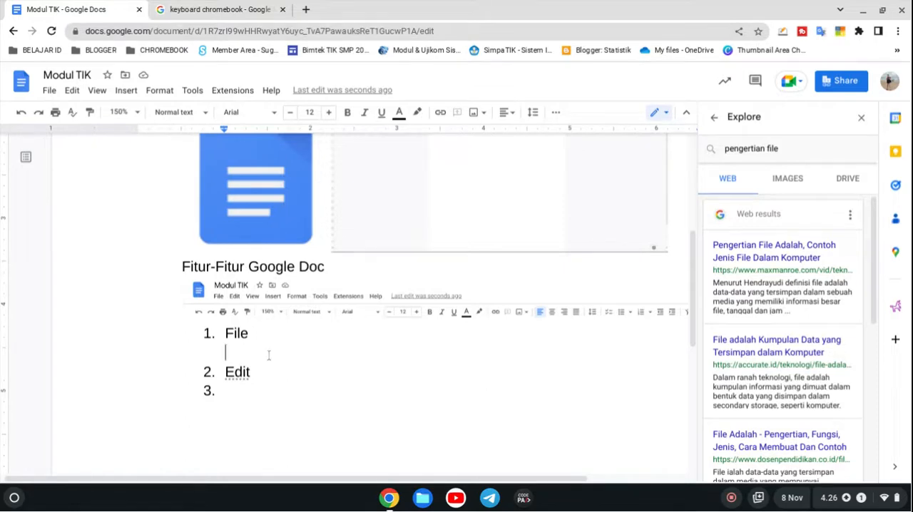
Step: Search Google for "pengertian file" in the other browser tab and show all web results instead of images
left_click(226, 10)
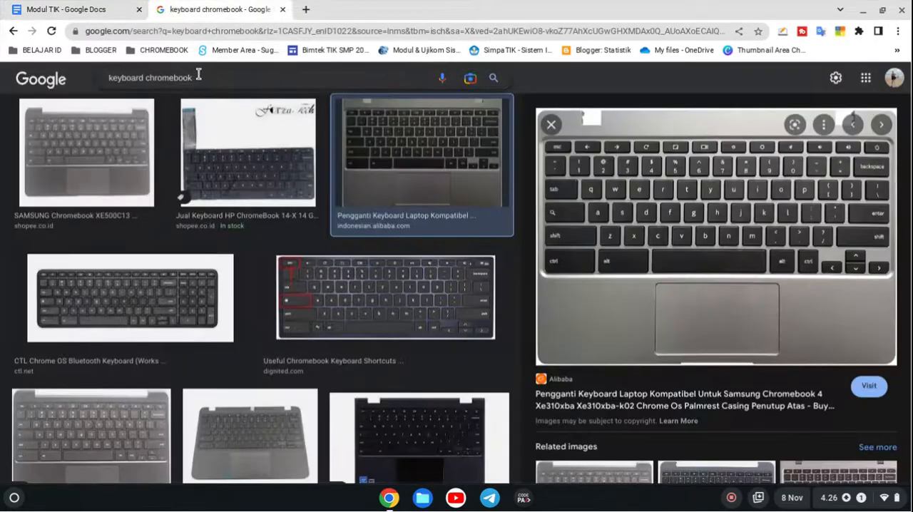
left_click(198, 75)
key("ctrl+a")
type("pengertian file")
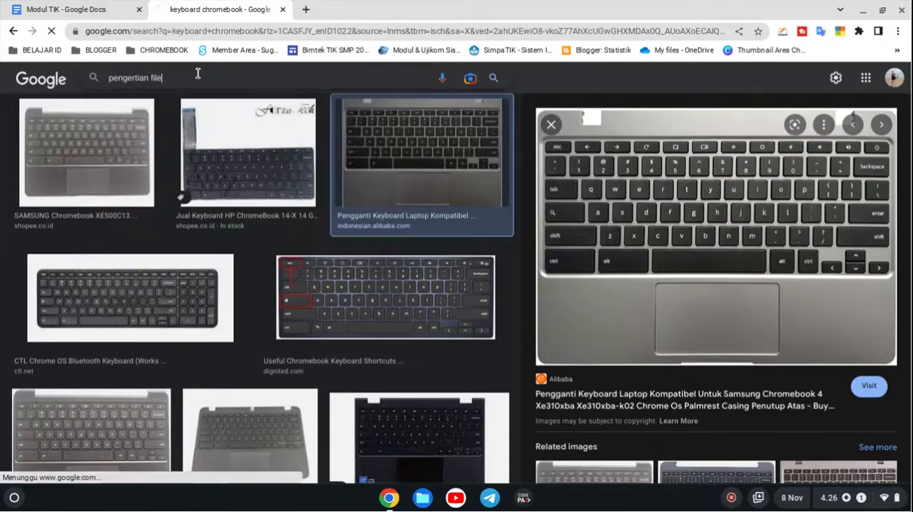
key("Return")
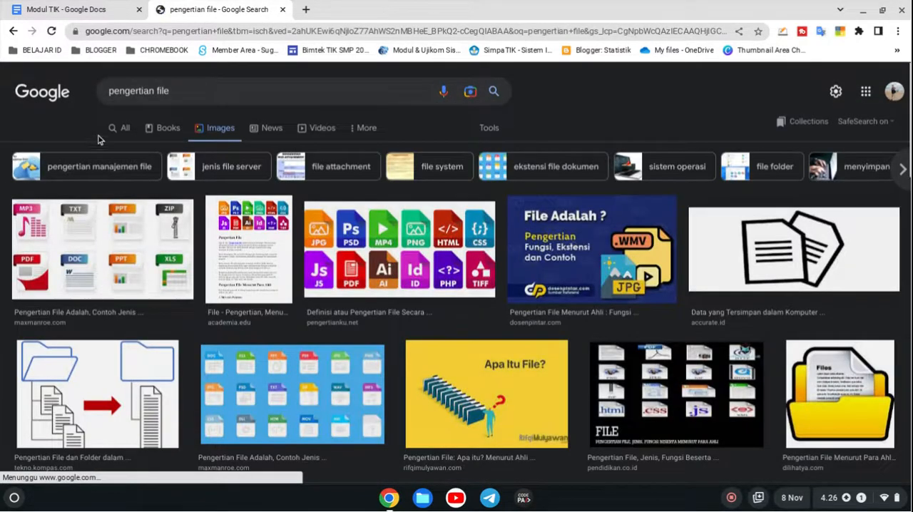
left_click(113, 131)
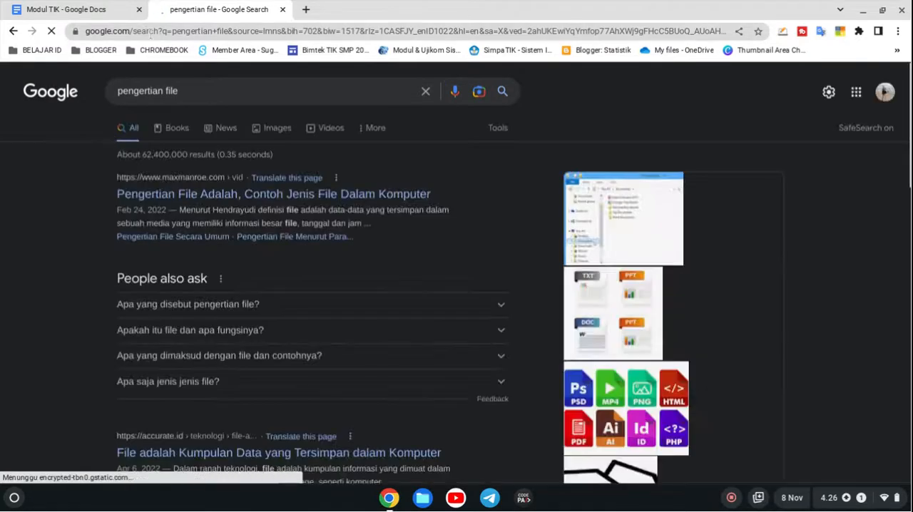
Step: Return to the Modul TIK document, close Explore and review the module's content from title to numbered list
left_click(38, 5)
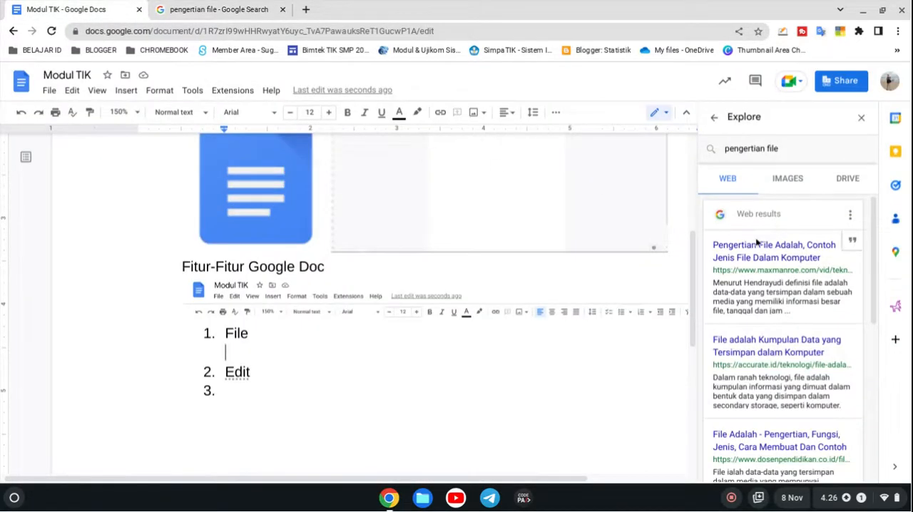
left_click(862, 120)
scroll(641, 262, "up", 5)
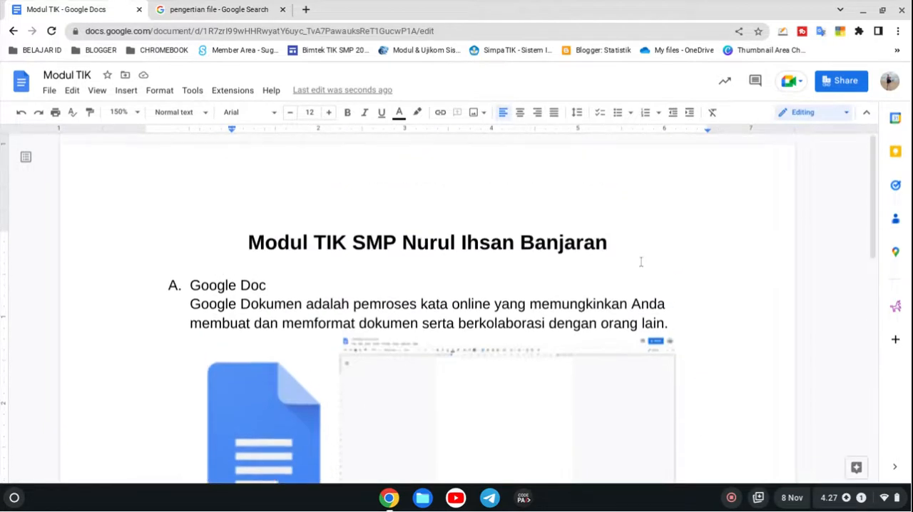
scroll(641, 262, "down", 3)
scroll(641, 262, "up", 3)
scroll(300, 245, "down", 5)
scroll(299, 245, "up", 4)
scroll(299, 245, "up", 1)
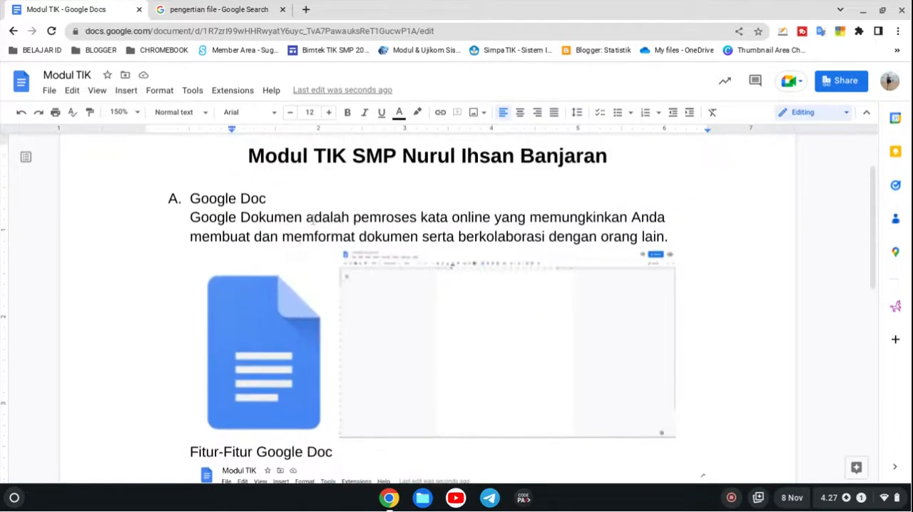
Step: Set the paper size of the whole document to A4 (8.27" x 11.69")
left_click(49, 91)
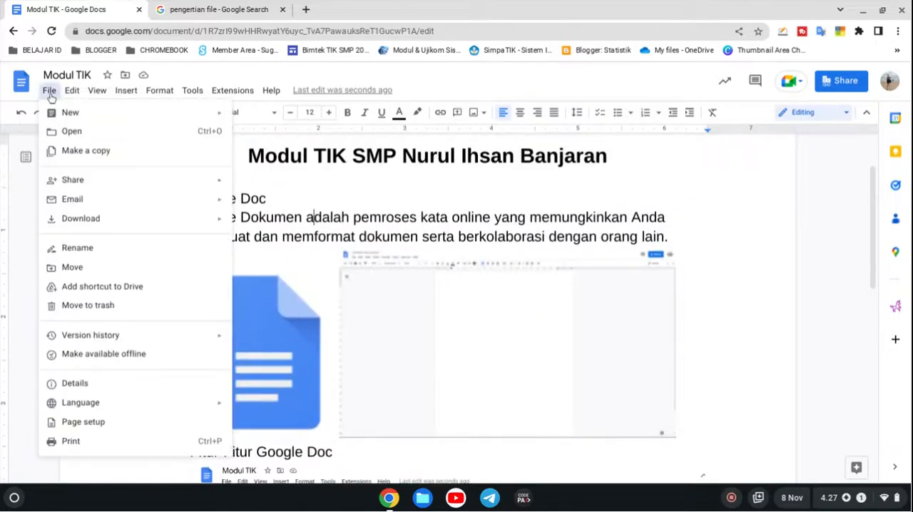
mouse_move(99, 228)
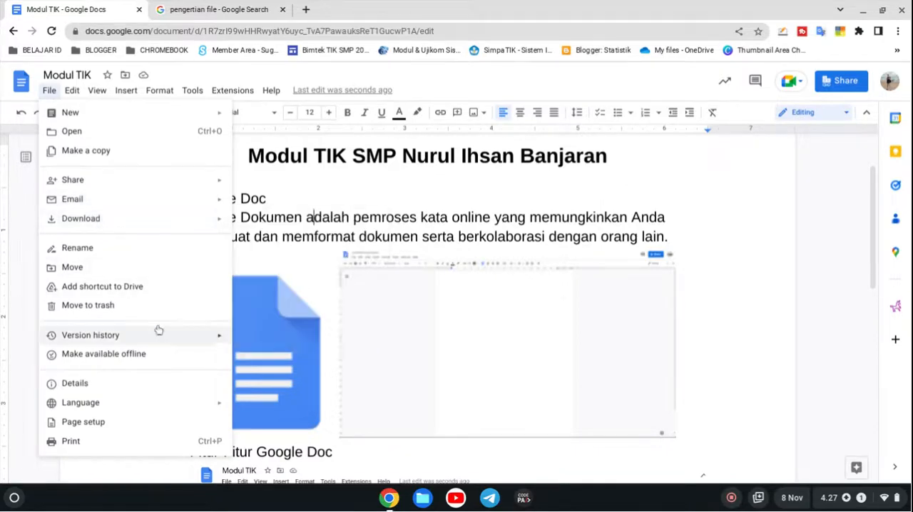
left_click(142, 423)
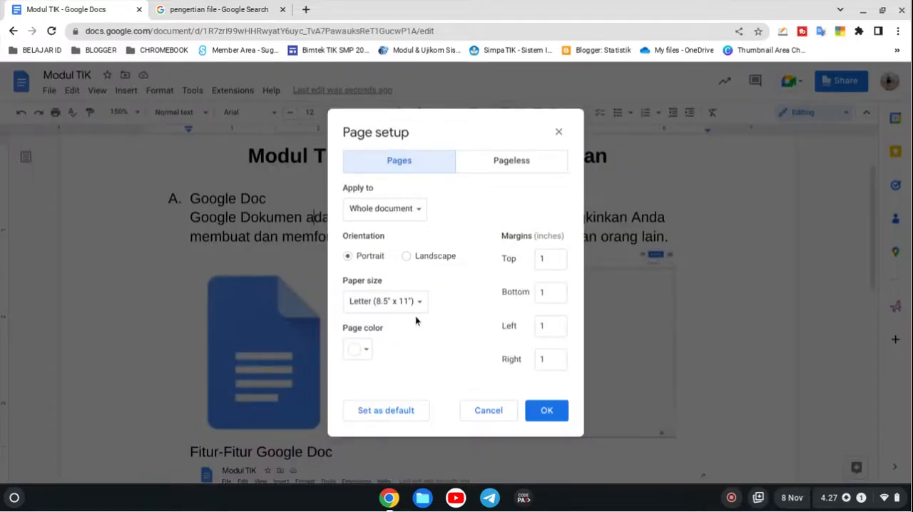
left_click(408, 303)
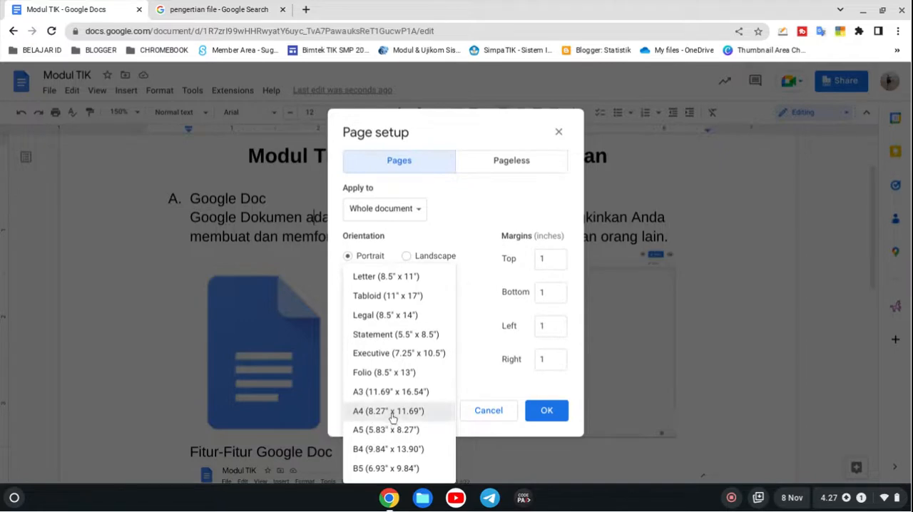
left_click(392, 413)
left_click(550, 410)
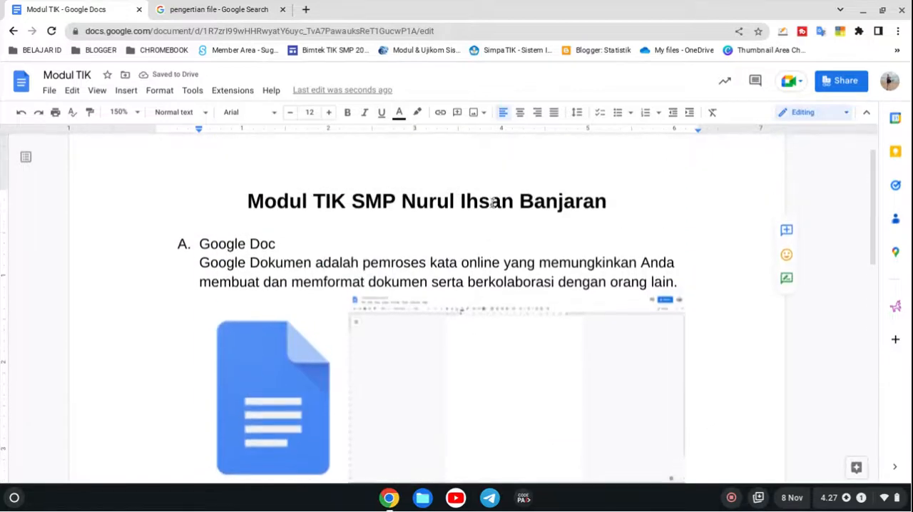
Step: Download the Modul TIK document as a PDF Document (.pdf)
scroll(492, 203, "up", 2)
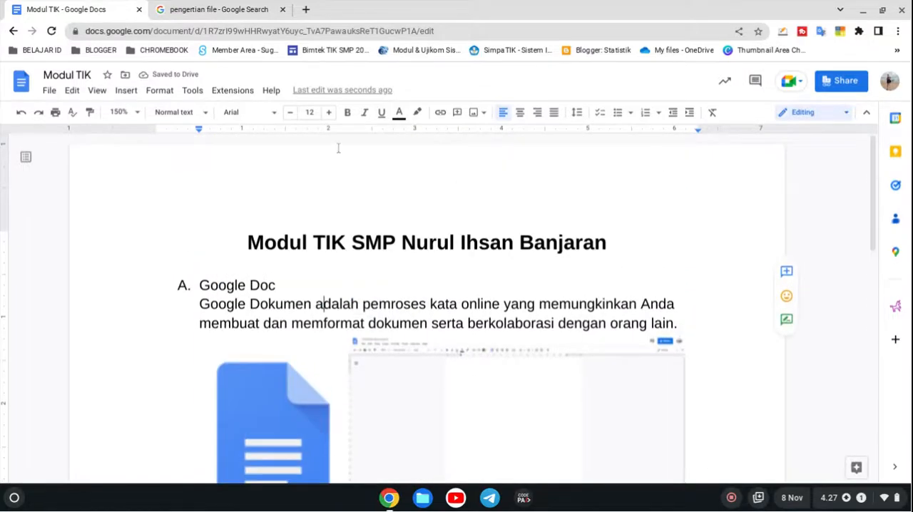
left_click(50, 91)
mouse_move(101, 219)
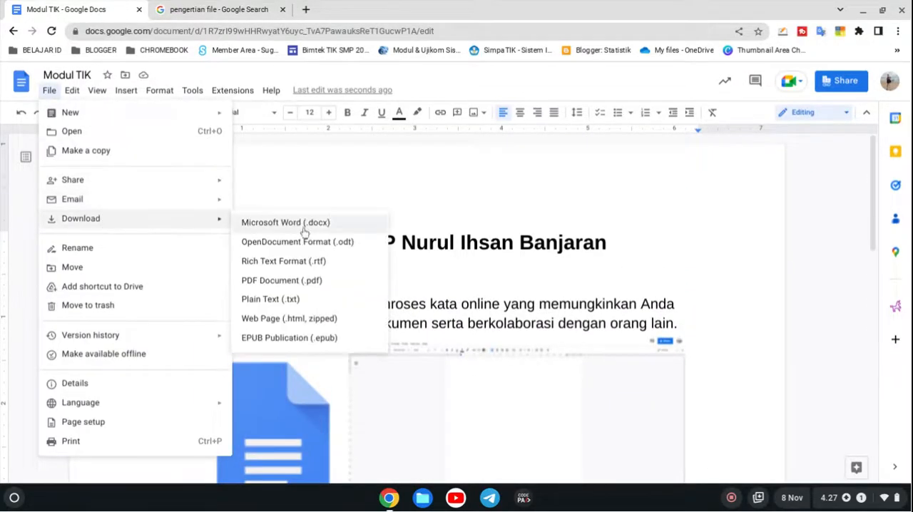
left_click(309, 282)
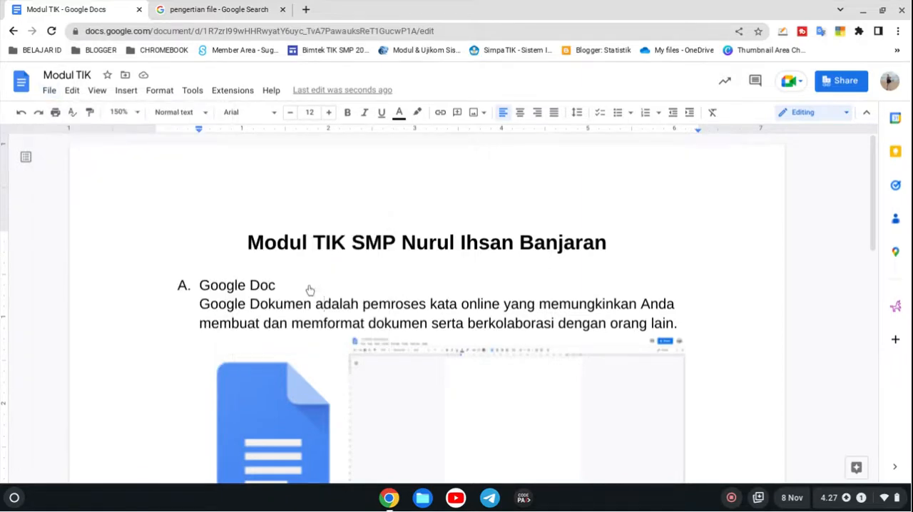